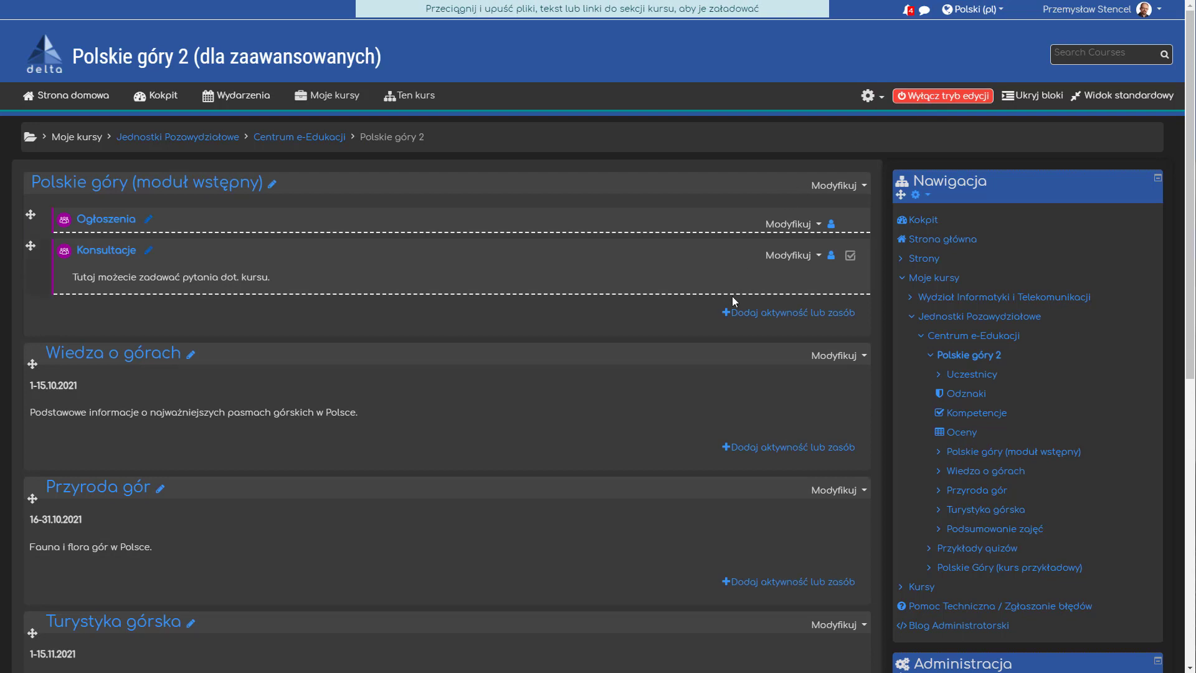
Add a new Test (Quiz) activity to the Wiedza o górach section.
scroll(719, 354, down, 1)
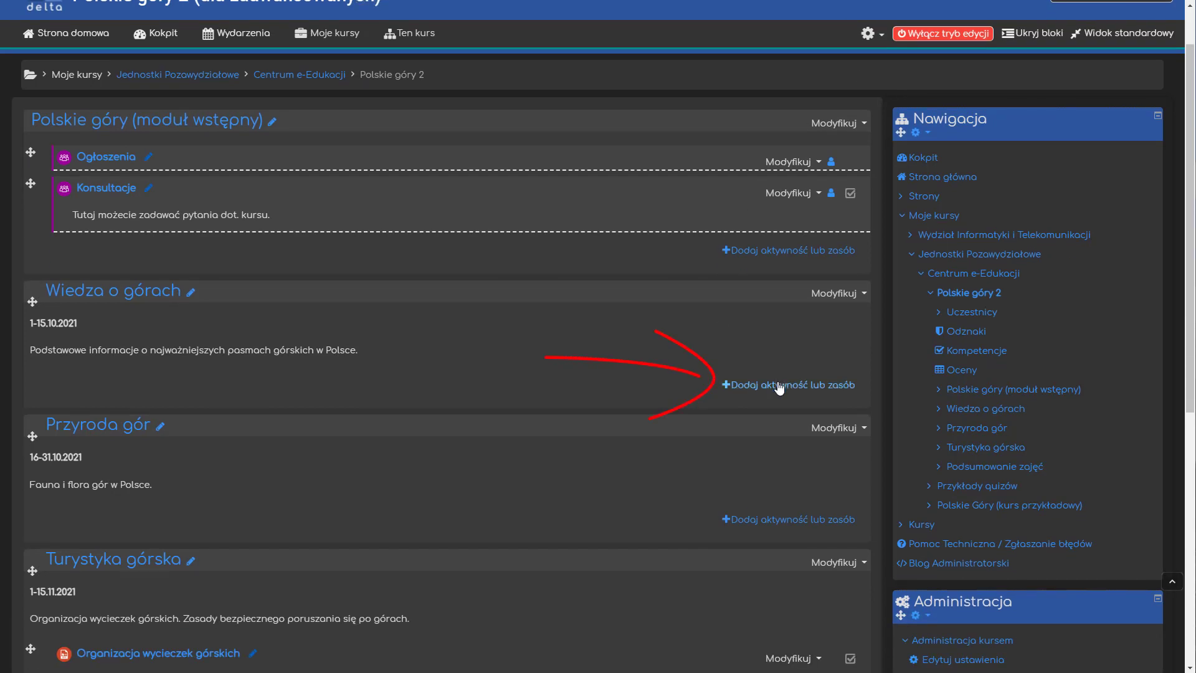
click(779, 387)
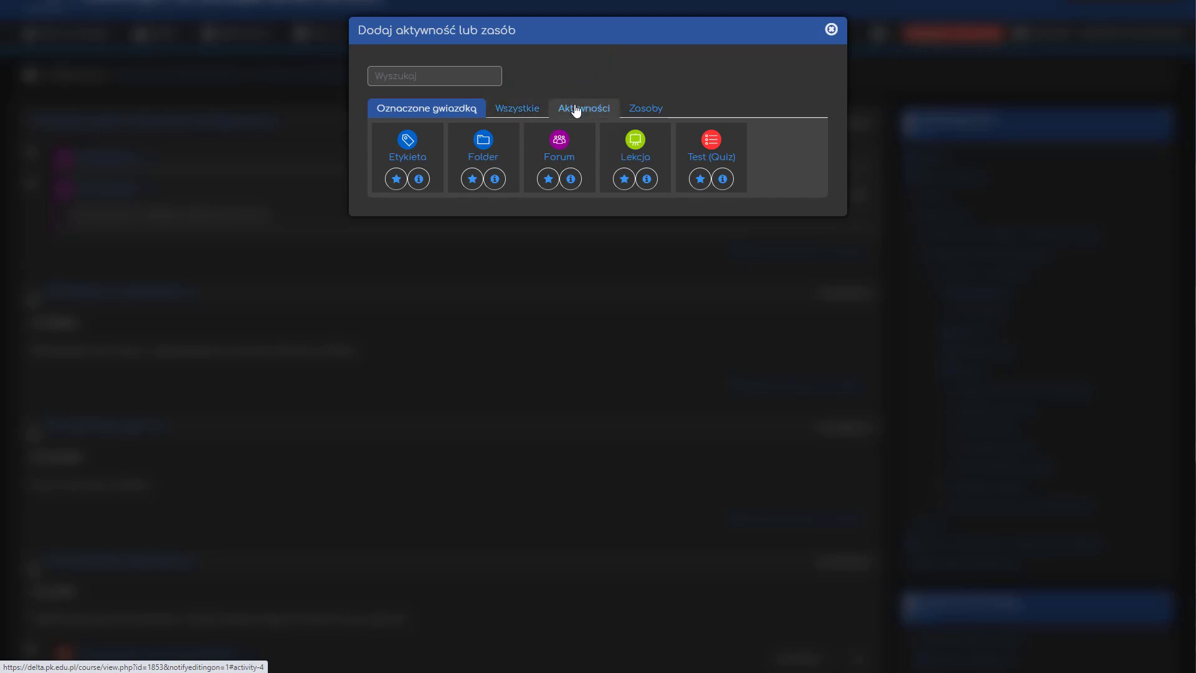
click(711, 141)
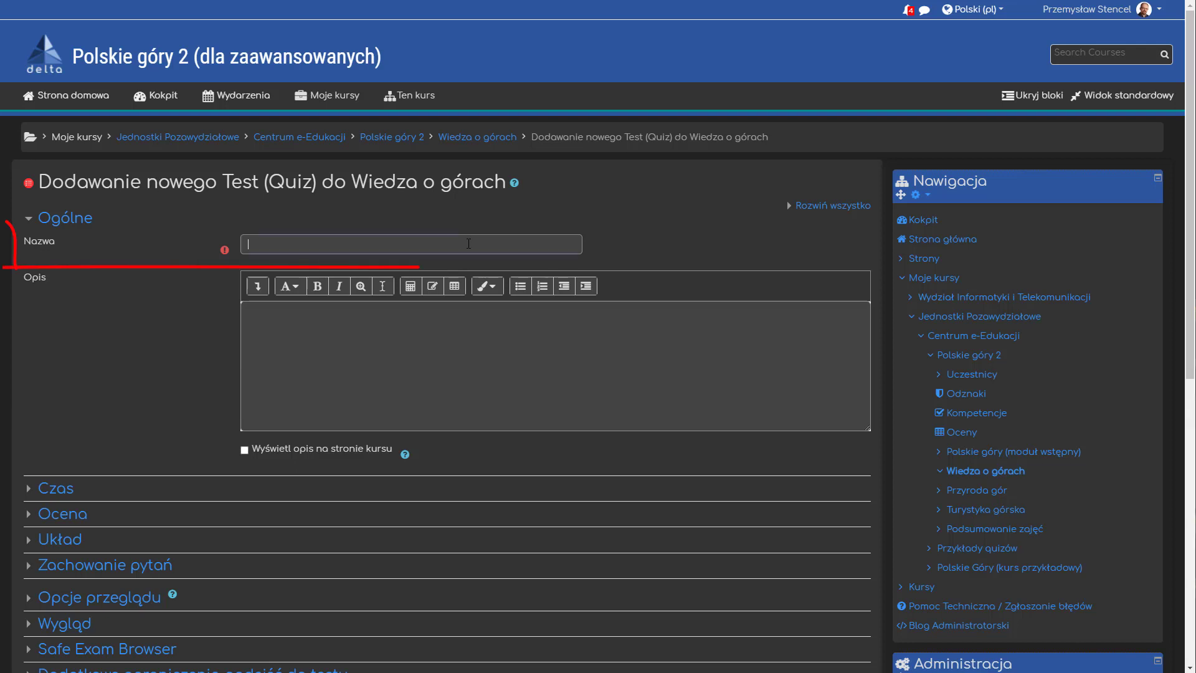
Name the test "Czy znasz nasze góry? Sprawdź się!" and describe its mountain geography topic, 8 questions, unlimited attempts and time, dates and 22-point maximum.
click(469, 243)
text(Czy znasz nasze góry? Sprawdź się!)
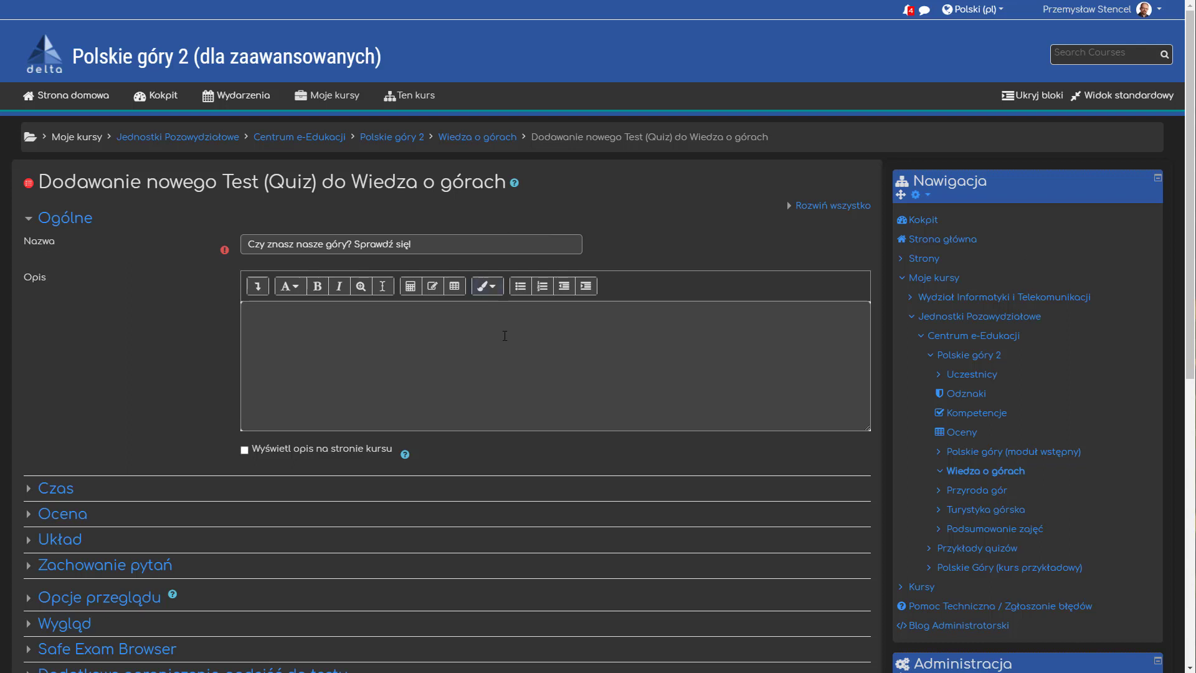
click(505, 335)
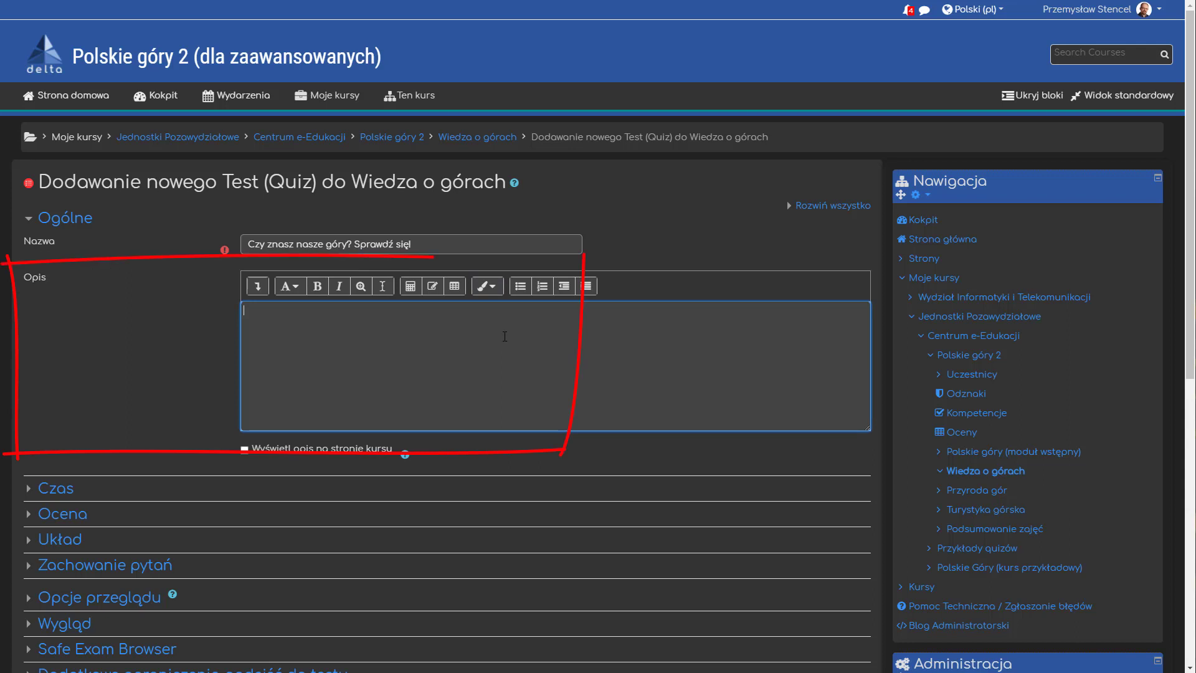
text(Test sprawdza wiedzę geograficzną o polskich pasmach gór. Test składa się z 8 pytań. Liczba podejść jest nieograniczona, a test nie ma limitu czasu. Test należy wykonać w dniach: ........-........ Maksymalna liczba punktów do zdobycia wynosi: 22. Powodzenia!)
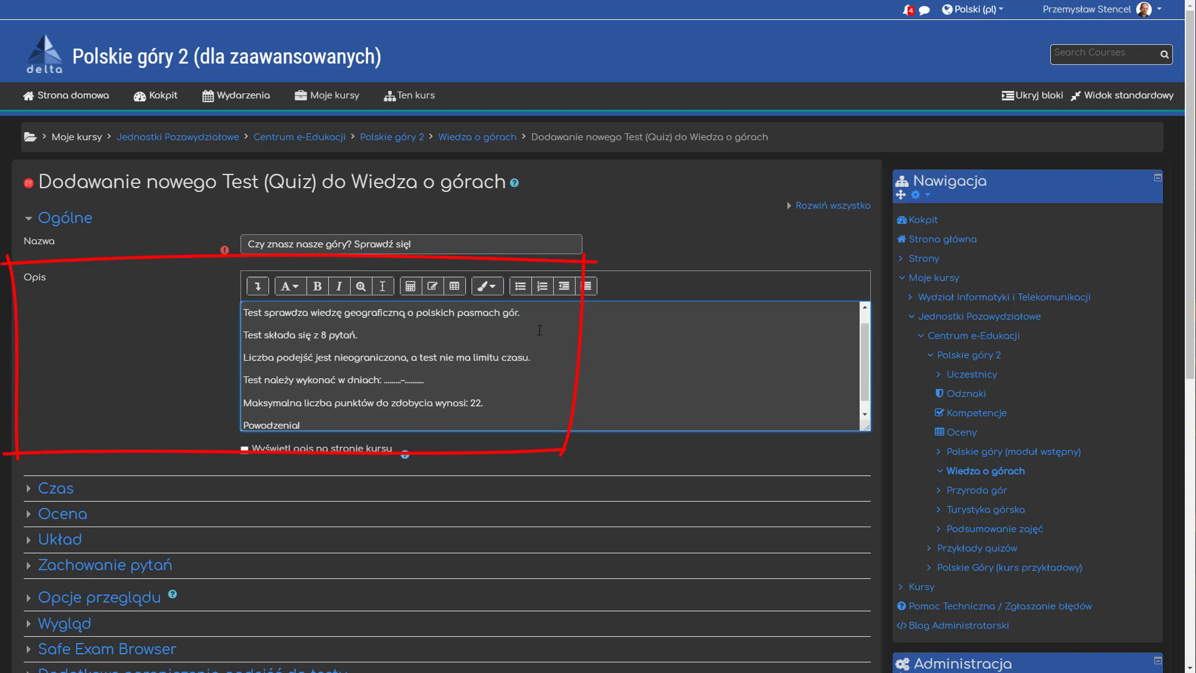
Format the description's first line as a large heading and the four detail lines below it as a bulleted list.
triple_click(544, 313)
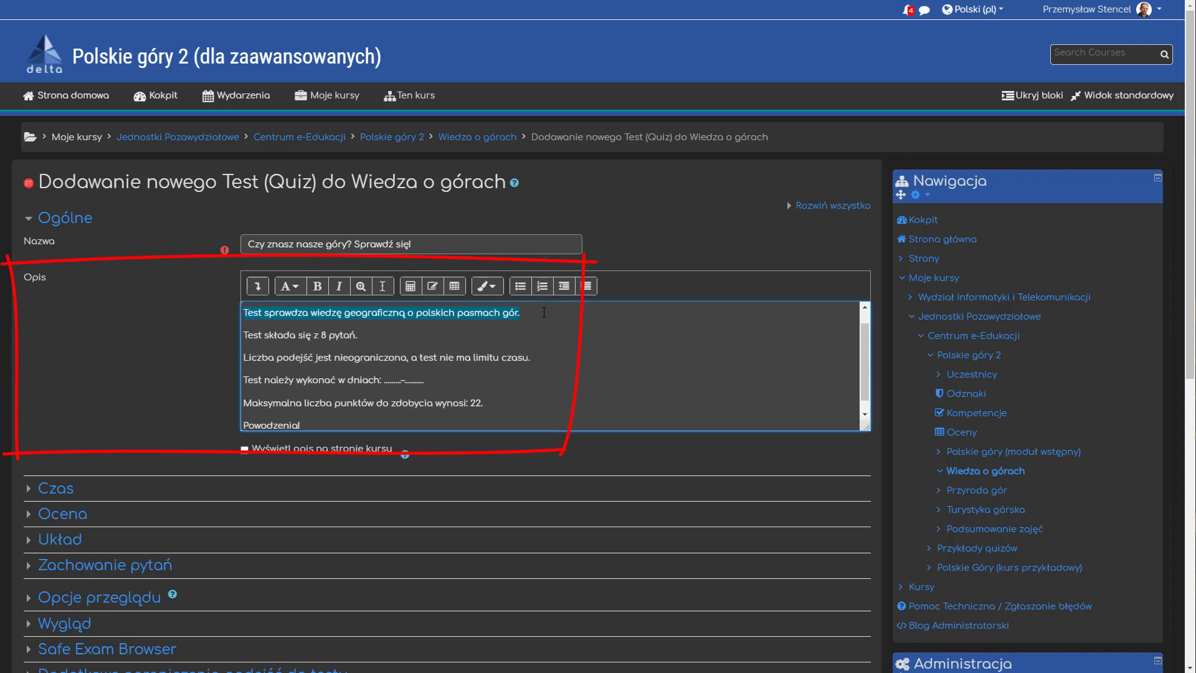
click(289, 286)
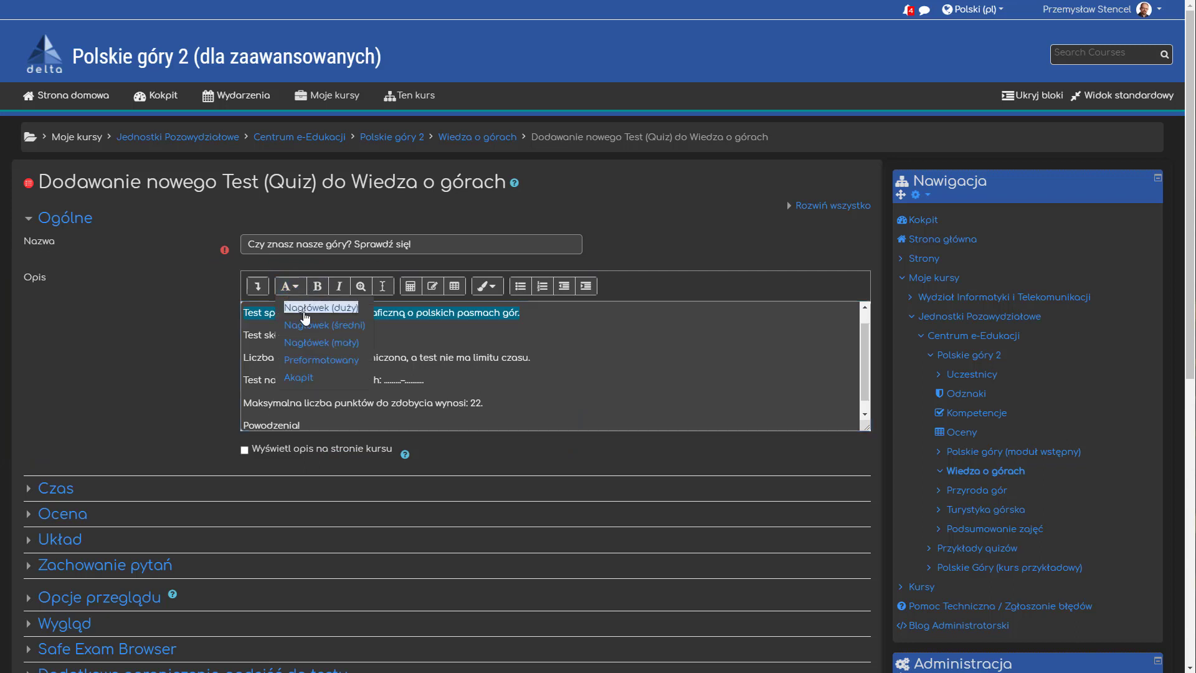
click(348, 308)
click(349, 339)
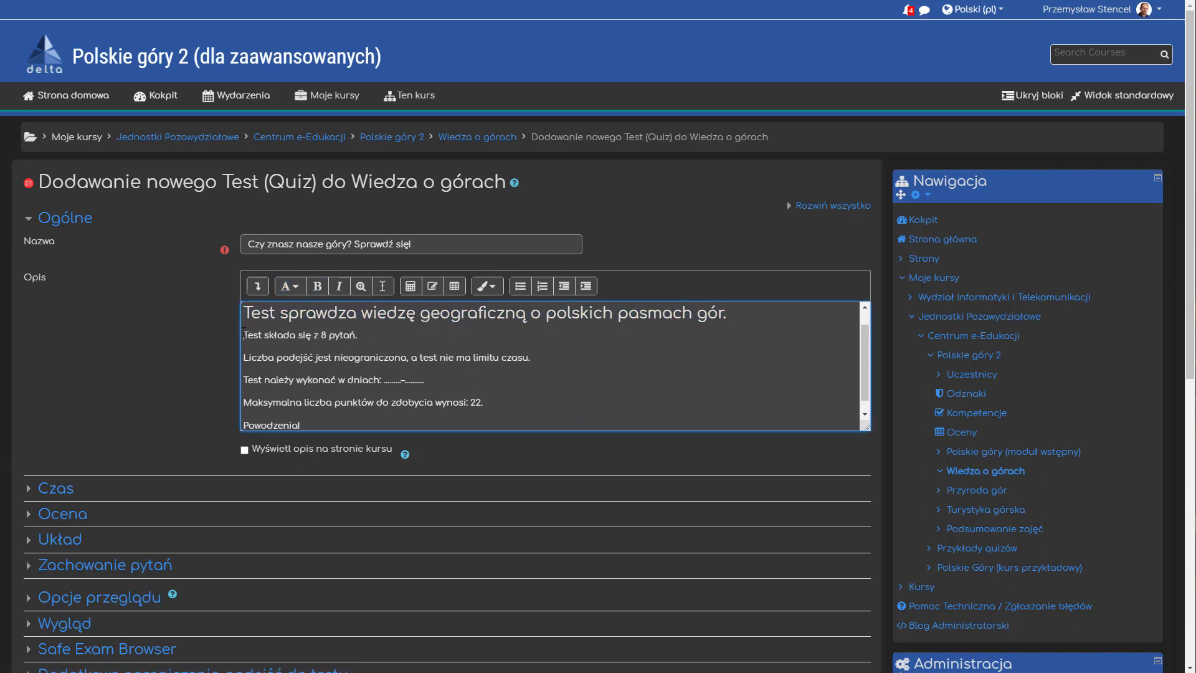
shift+click(504, 404)
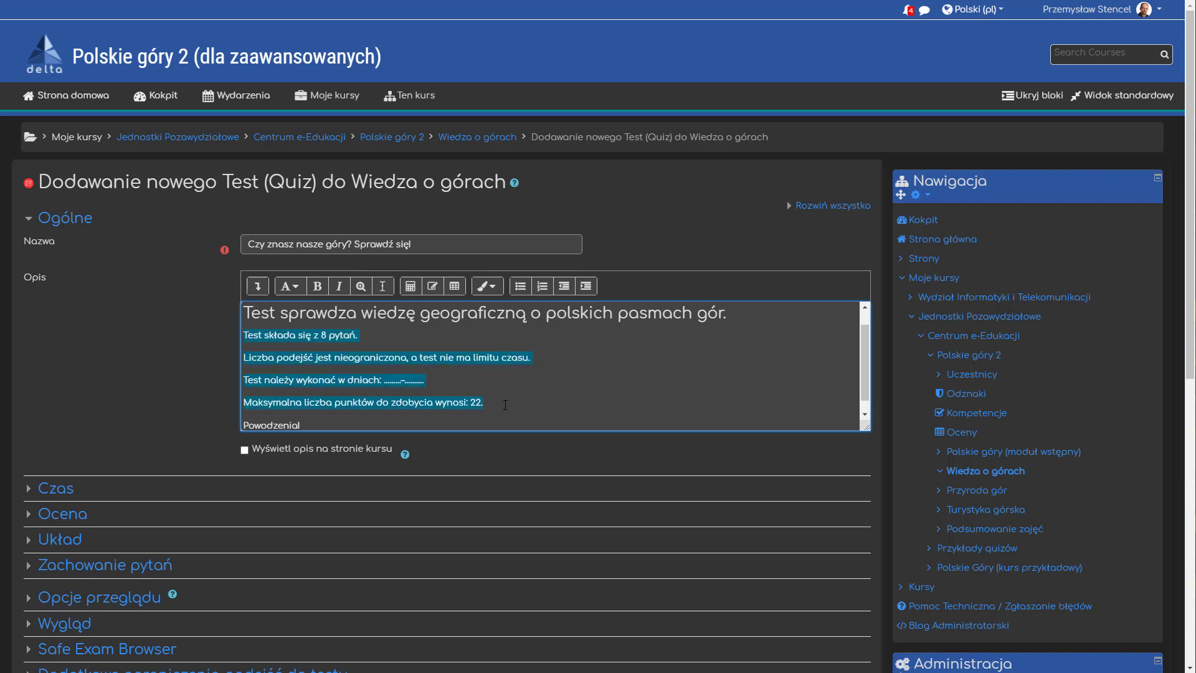
click(520, 285)
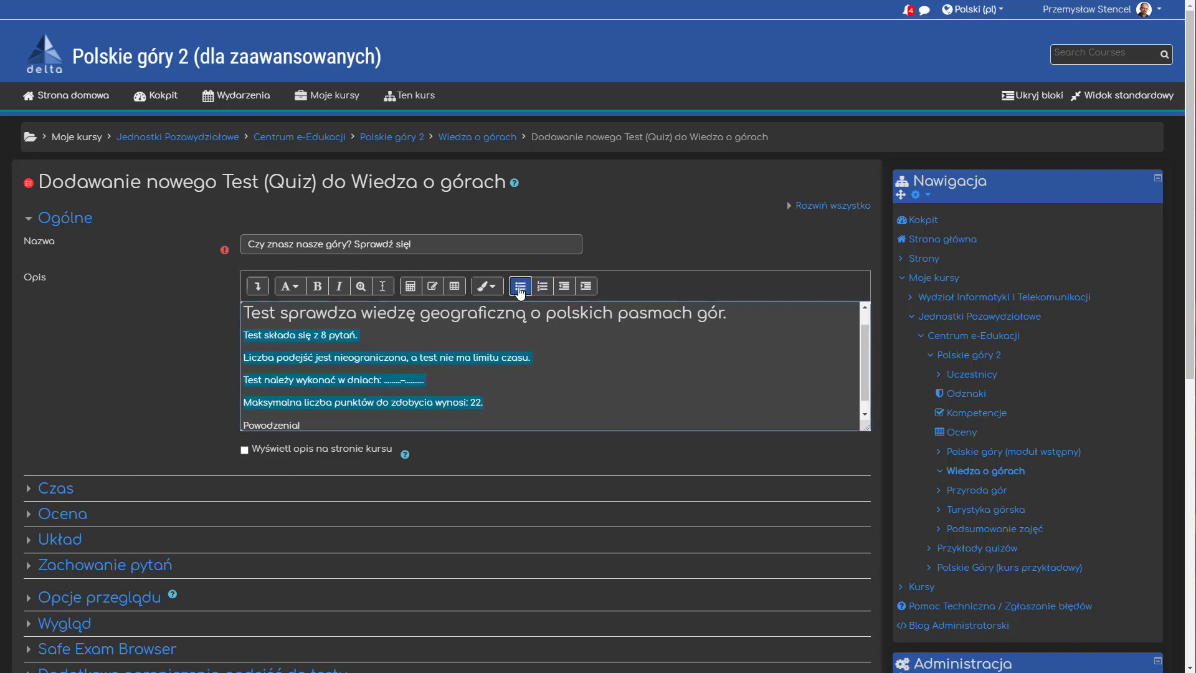
Enable the time limit in the Czas settings and set it to 10 minutes.
drag(1188, 147, 1181, 355)
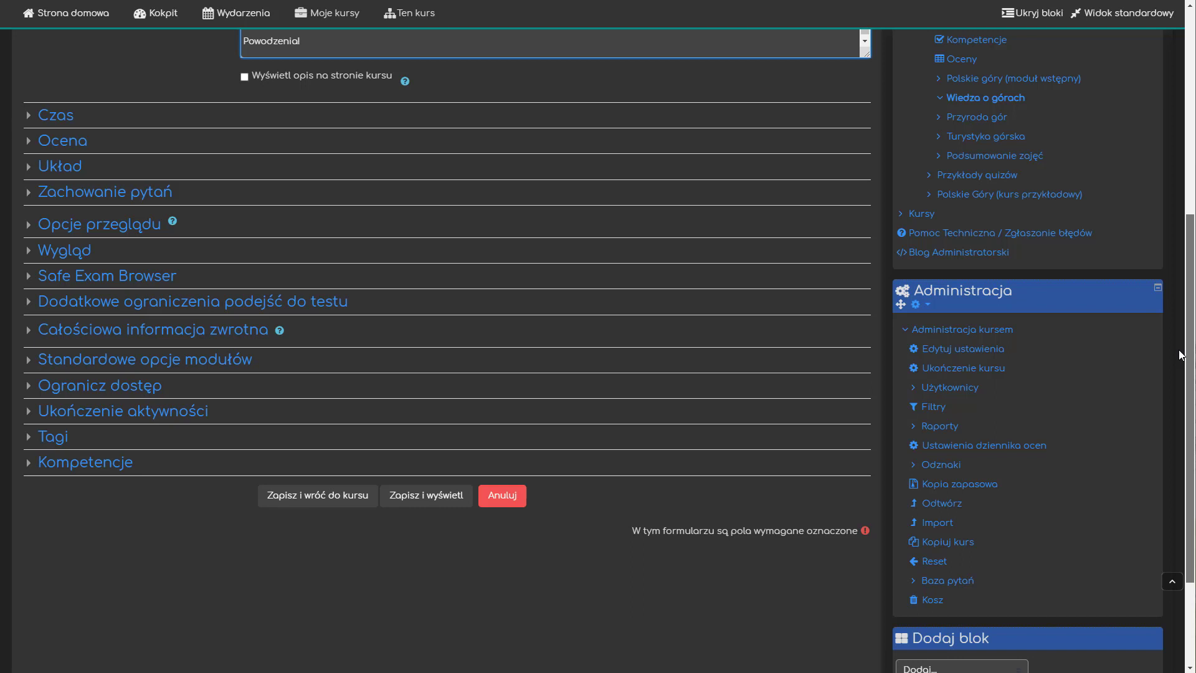
scroll(1181, 355, up, 4)
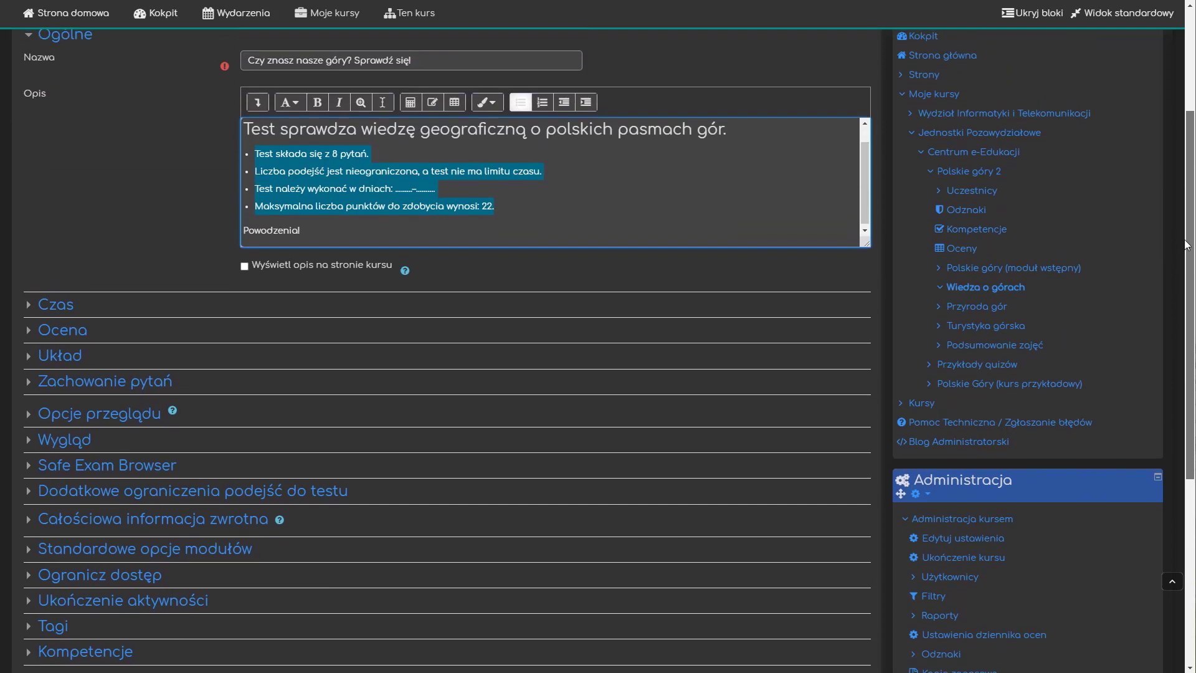
scroll(1187, 207, up, 1)
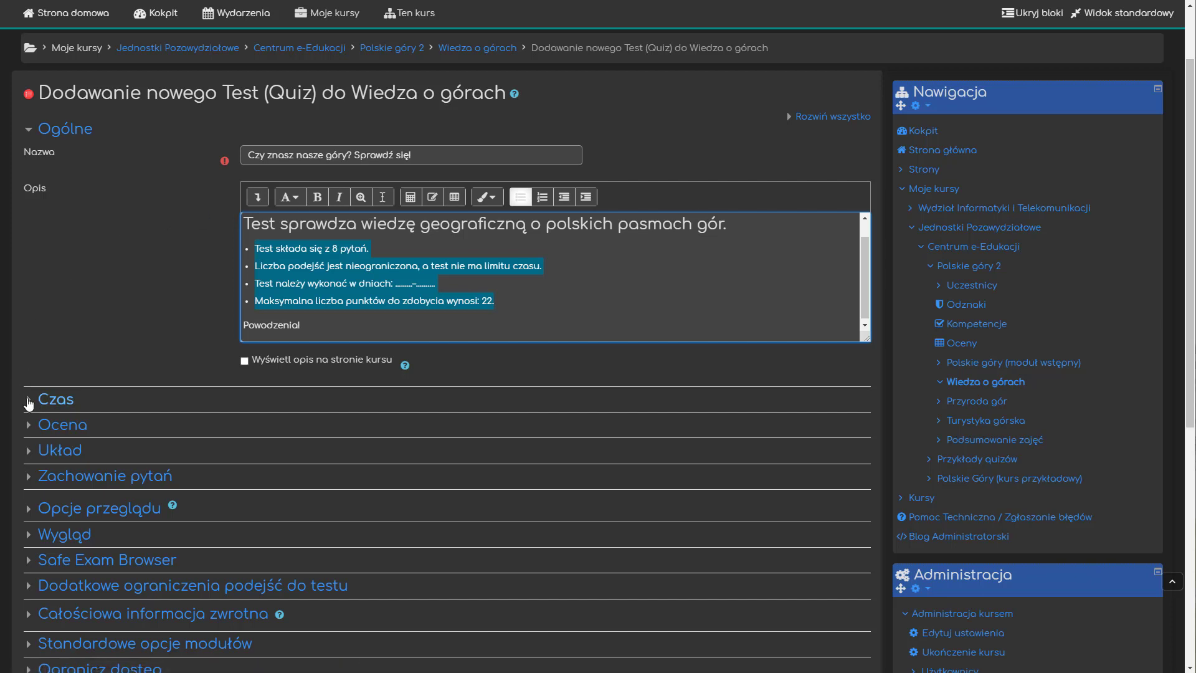
click(29, 402)
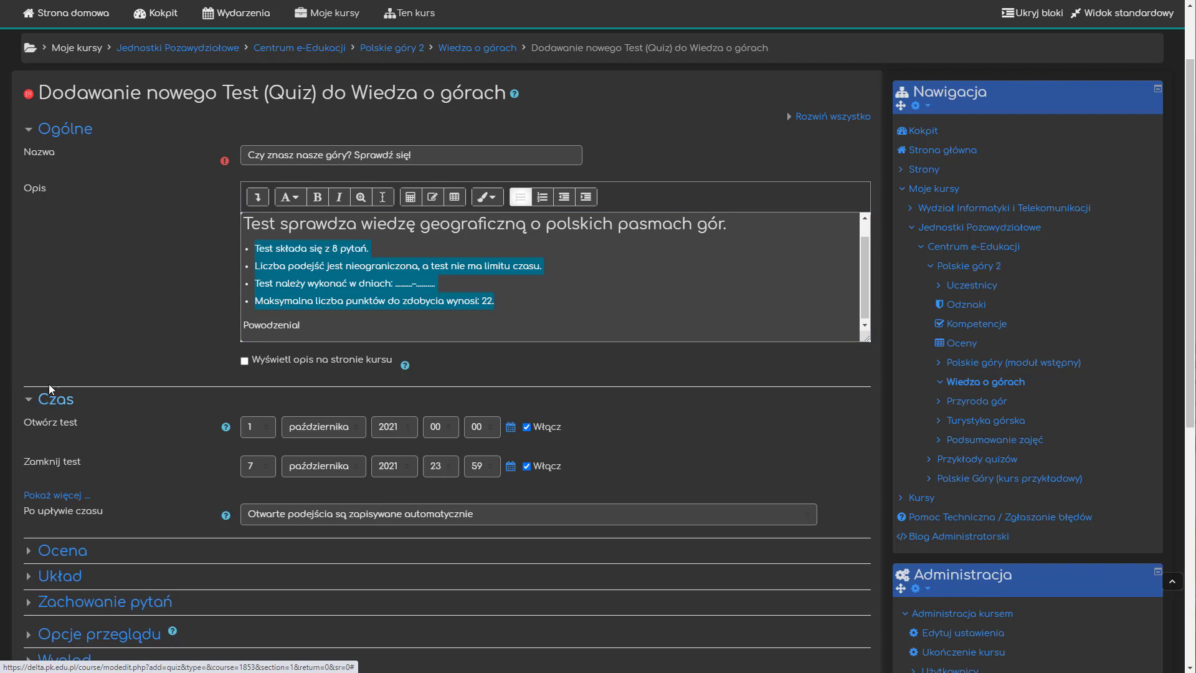
scroll(50, 367, down, 4)
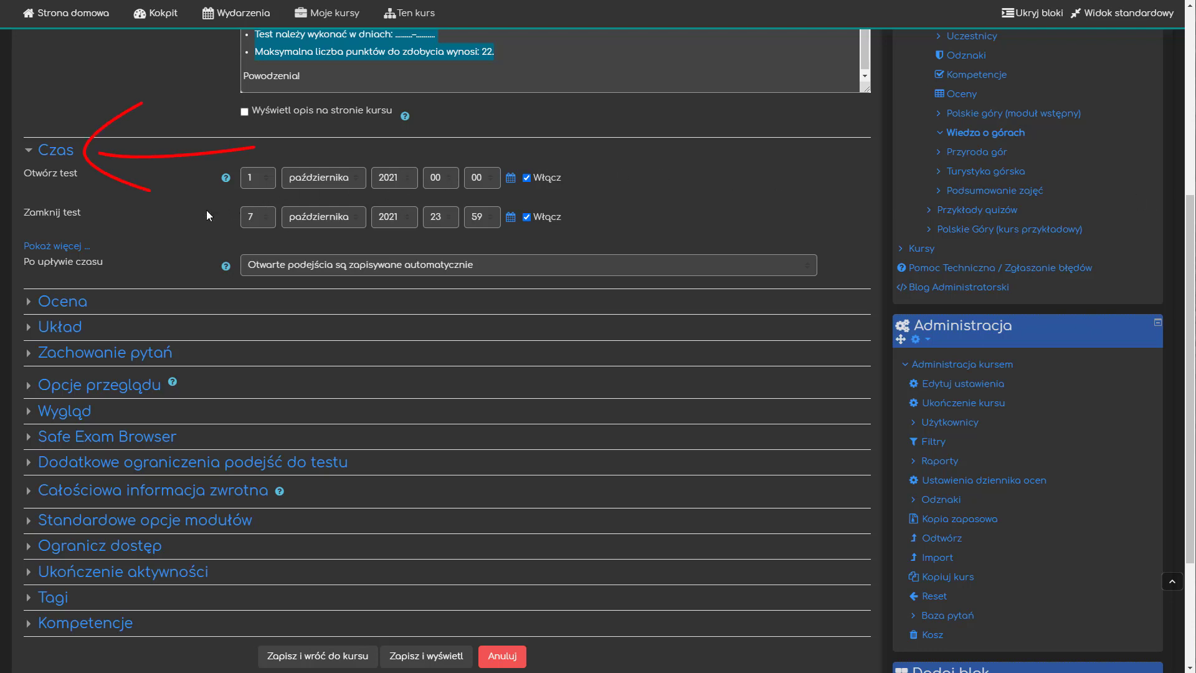
click(61, 248)
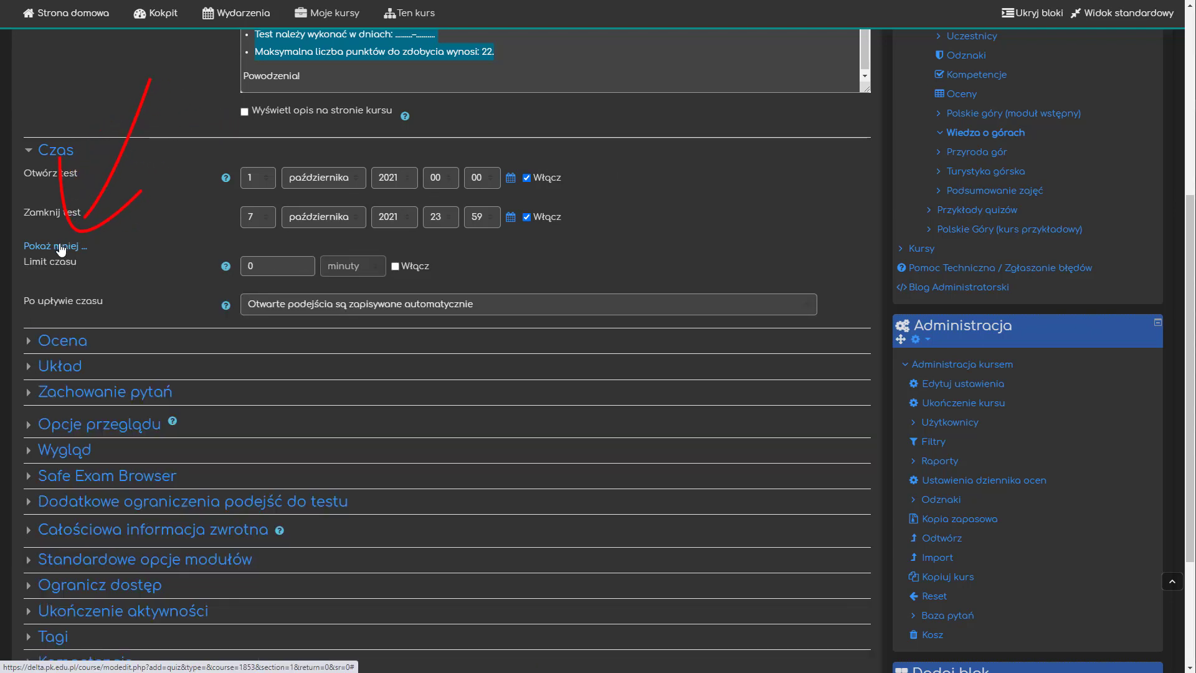
click(412, 265)
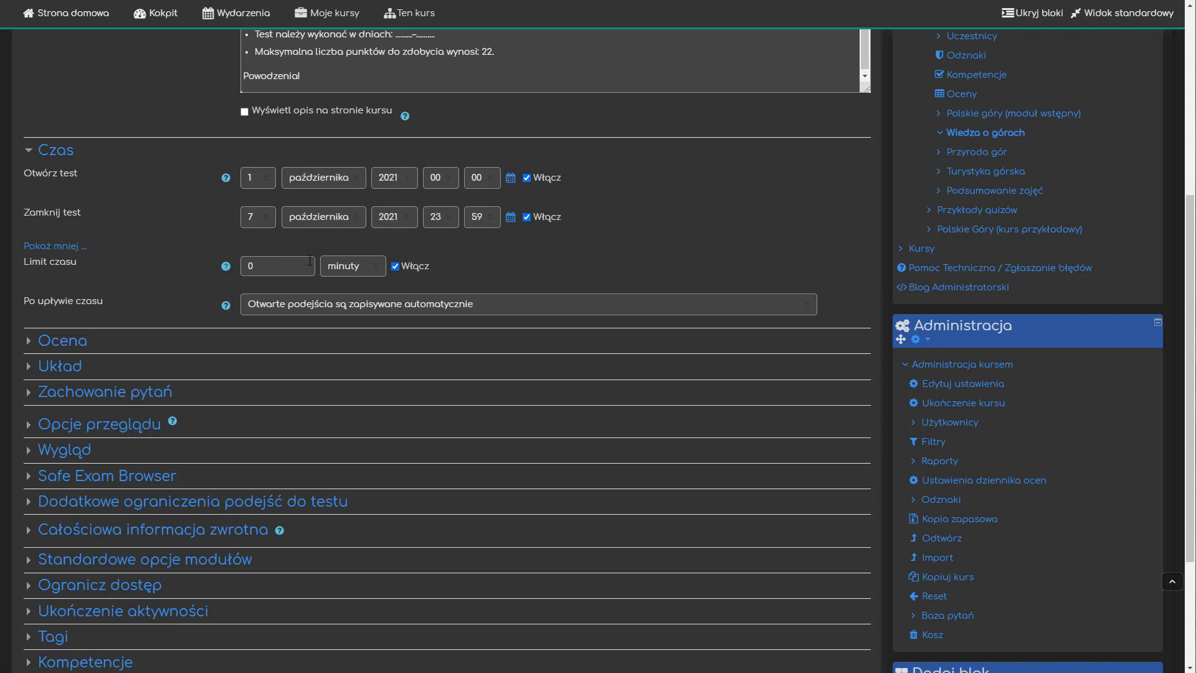
click(246, 268)
text(1)
click(238, 270)
Try 1 and 3 as the number of available attempts in the Ocena settings, and set it back to Nieograniczone.
click(27, 345)
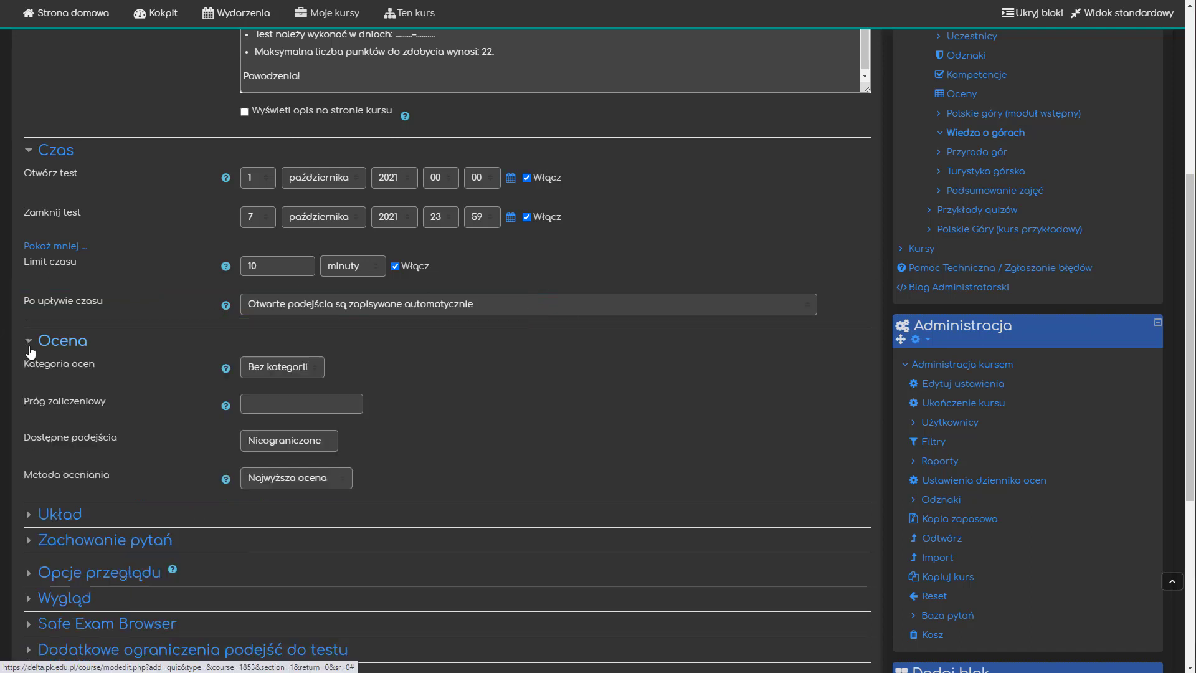
scroll(107, 350, down, 4)
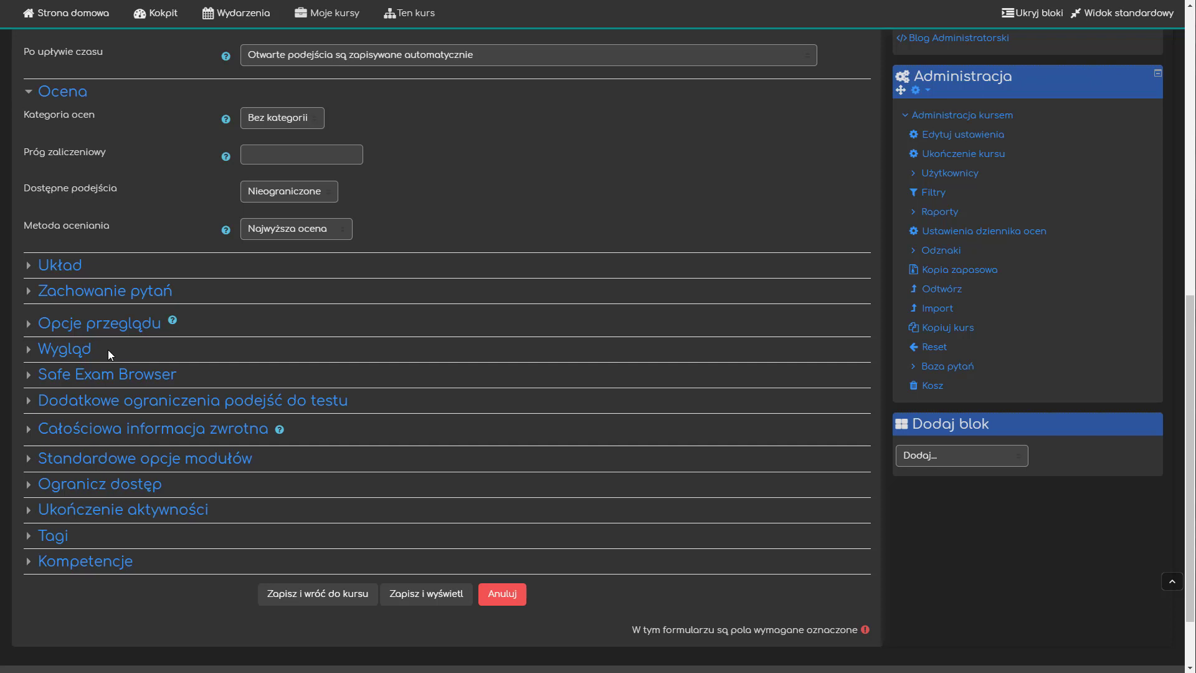
click(299, 198)
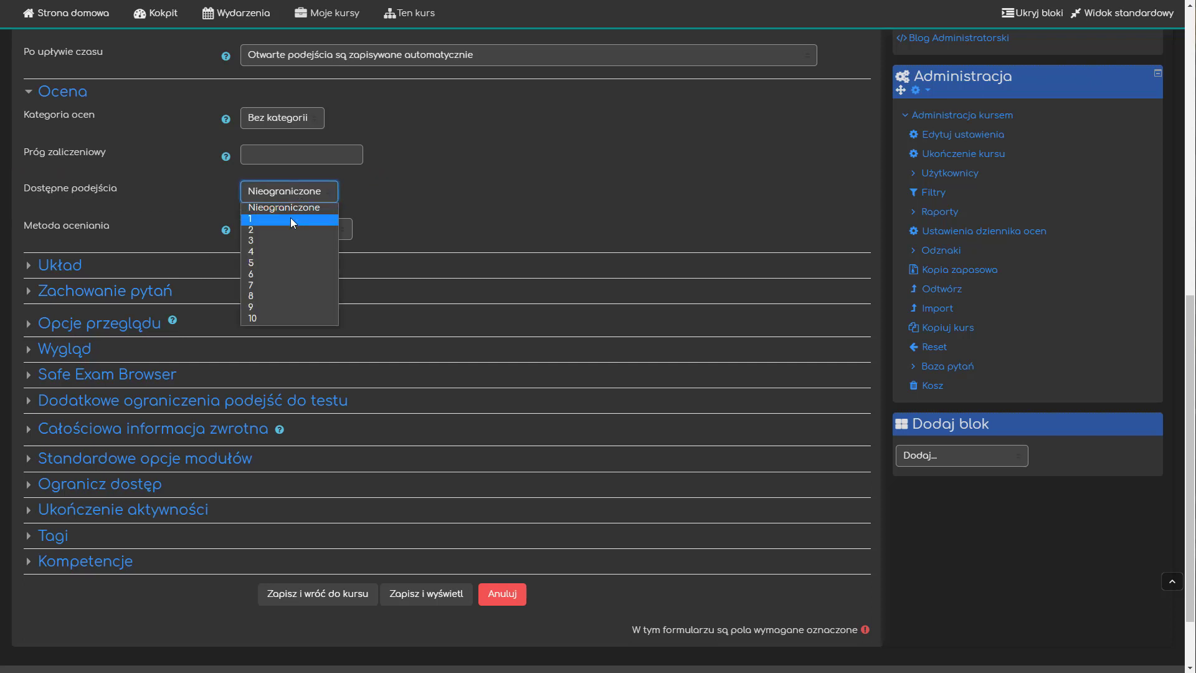
click(290, 218)
click(435, 183)
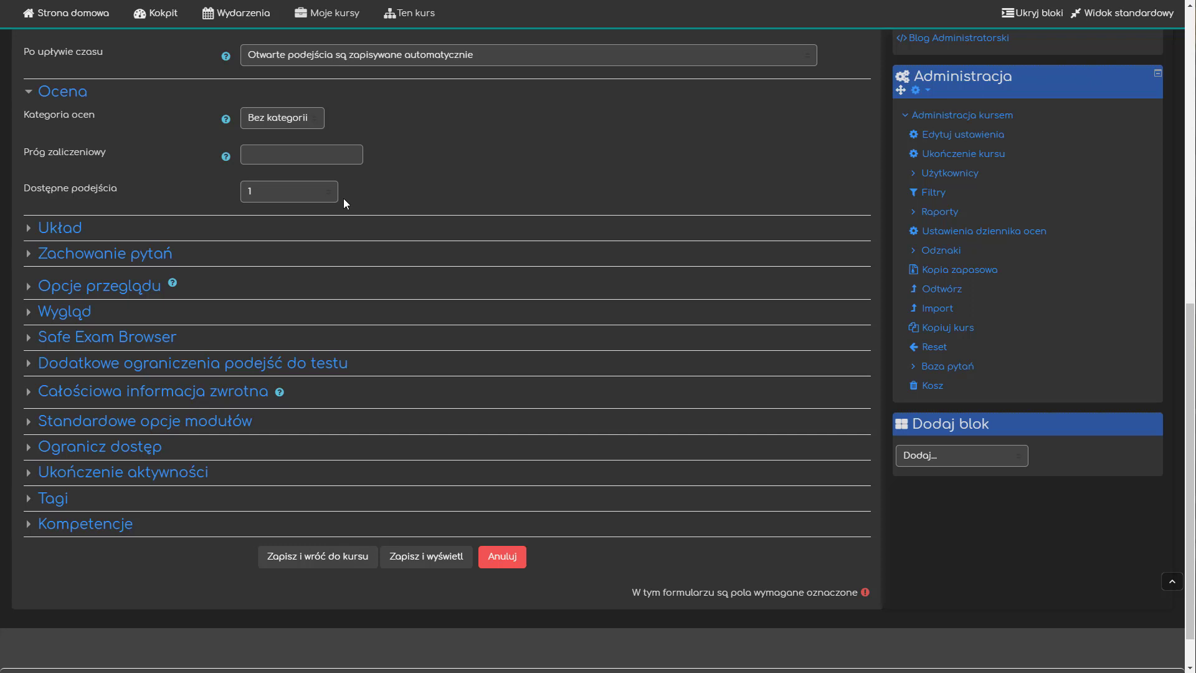
click(296, 201)
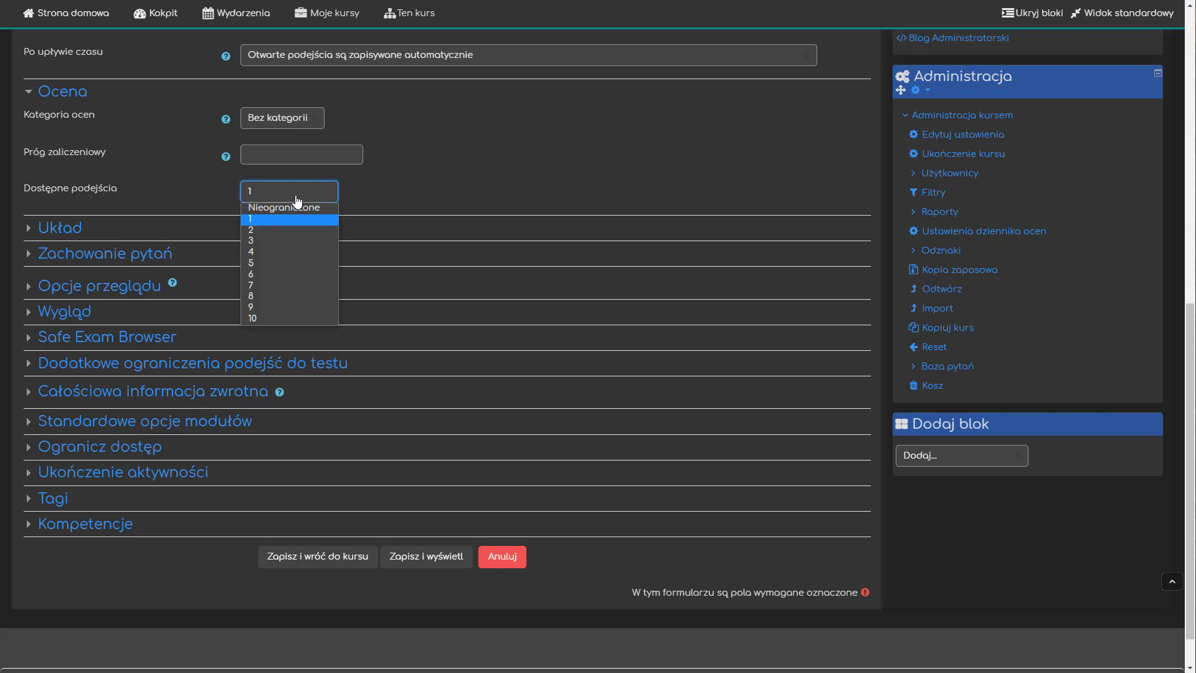
click(304, 242)
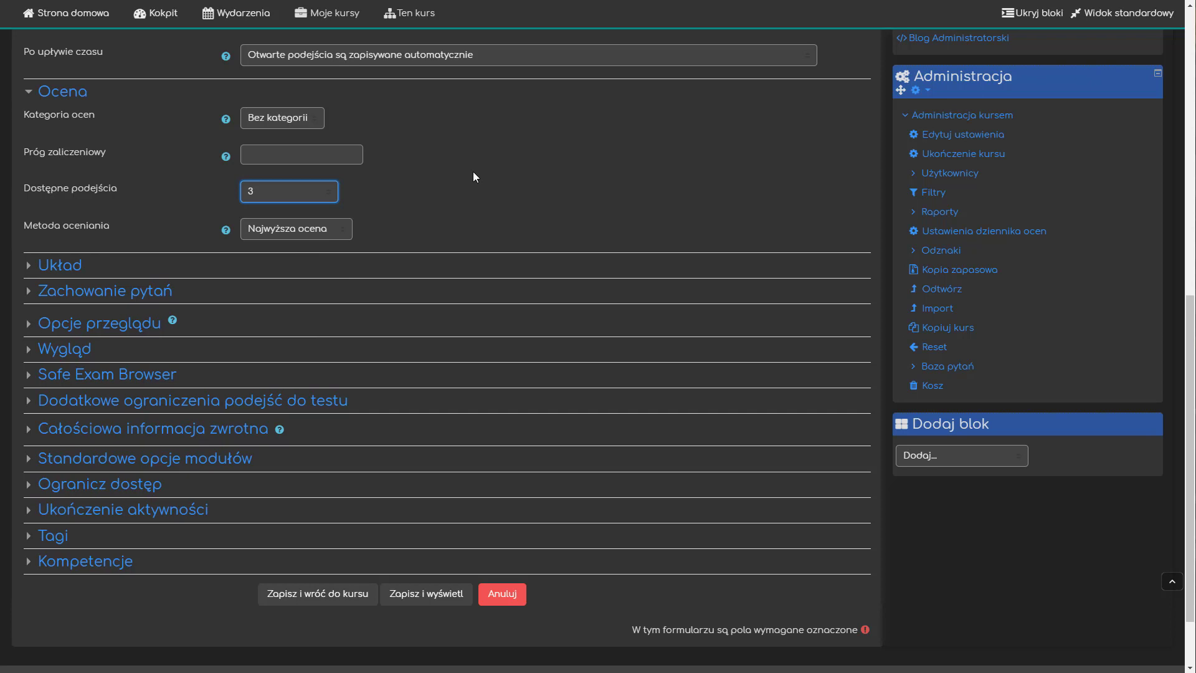
click(319, 195)
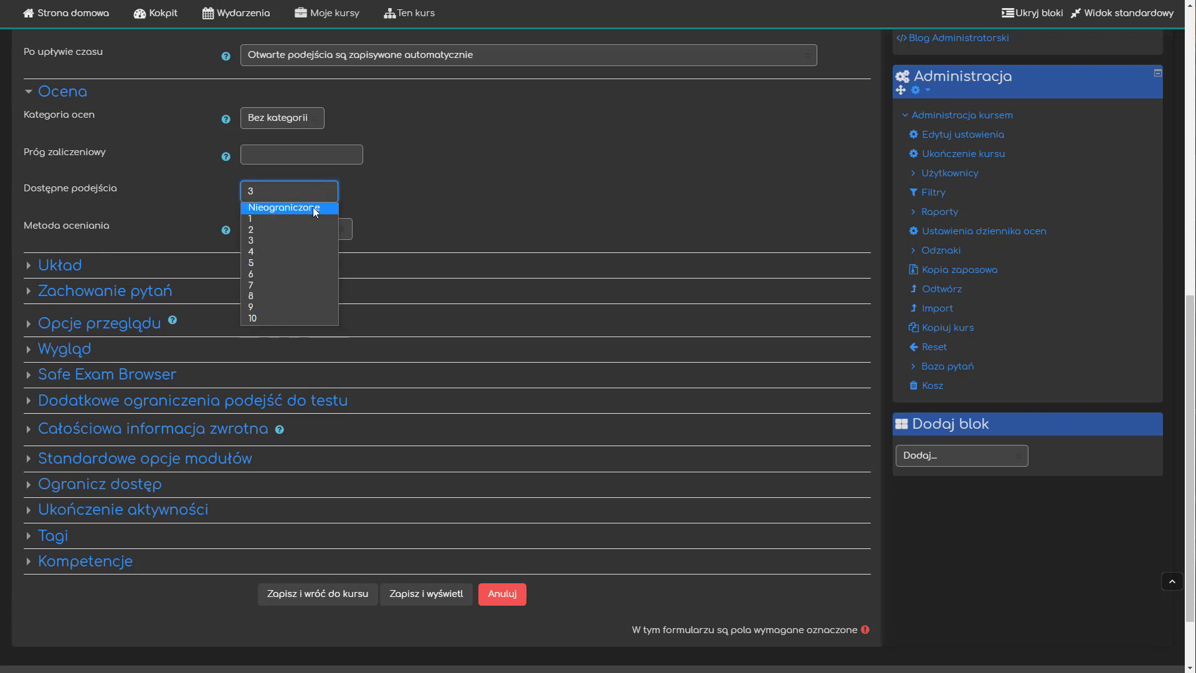
click(313, 207)
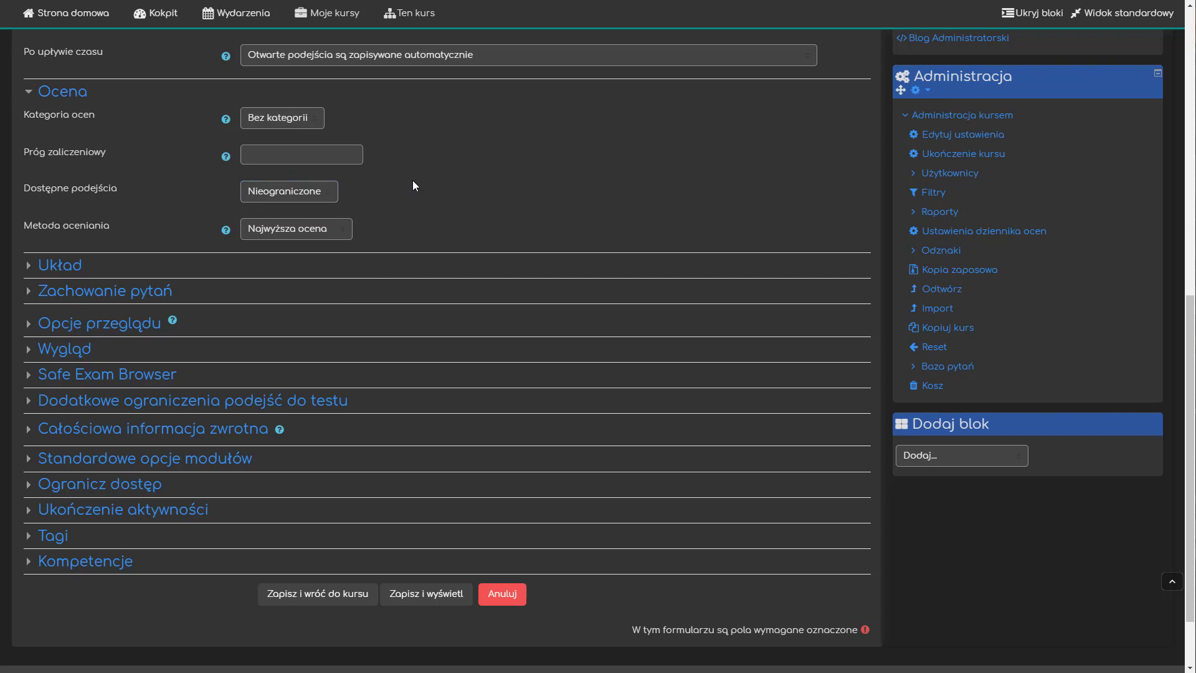
Review the available grading methods under Metoda oceniania, keeping Najwyższa ocena.
click(294, 237)
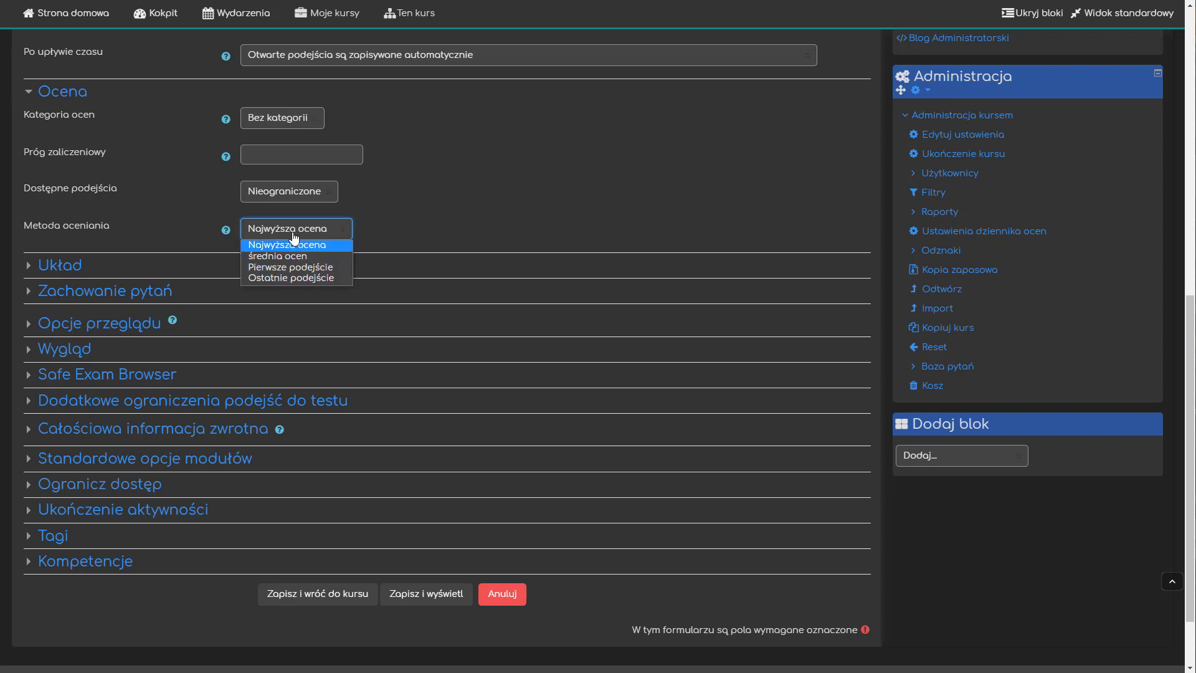
click(335, 231)
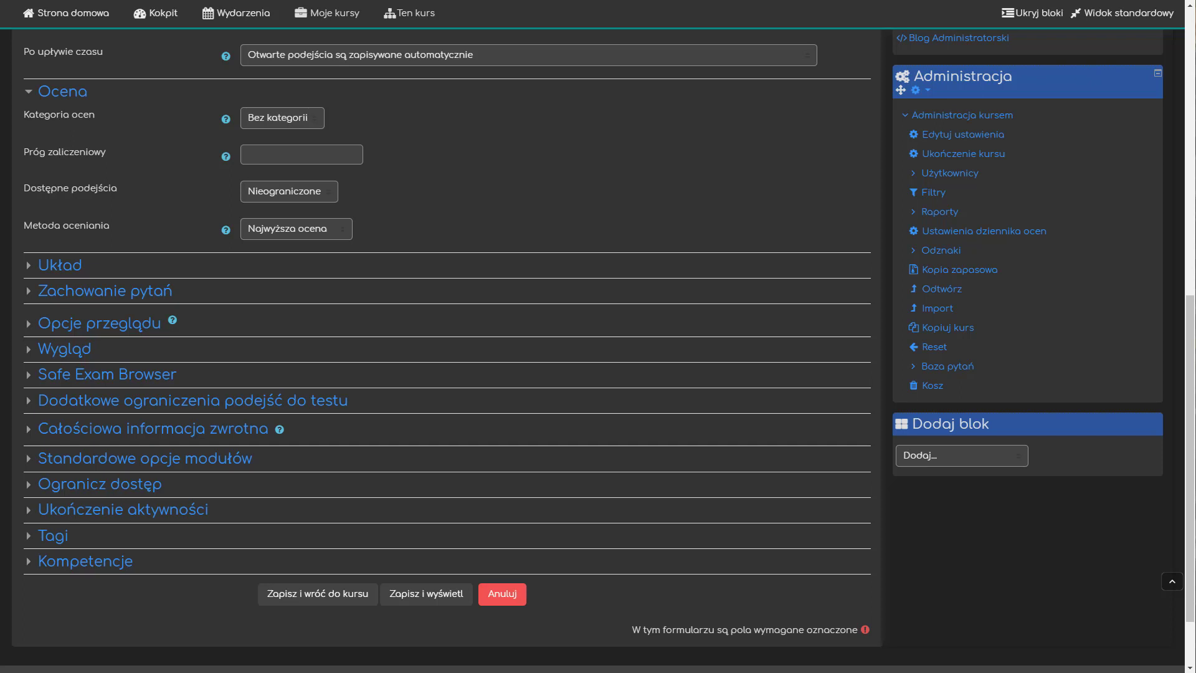
Try placing all questions on one page in the Układ settings, and set the number per page back to 1 pytanie.
click(73, 268)
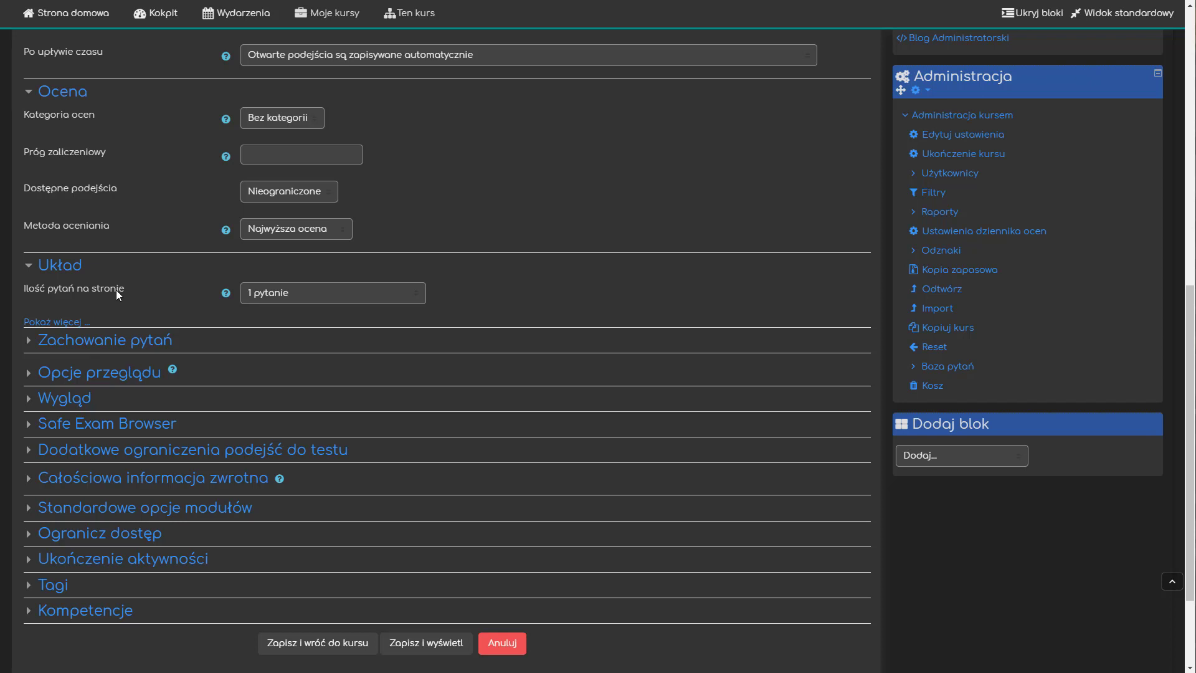
click(360, 298)
click(359, 310)
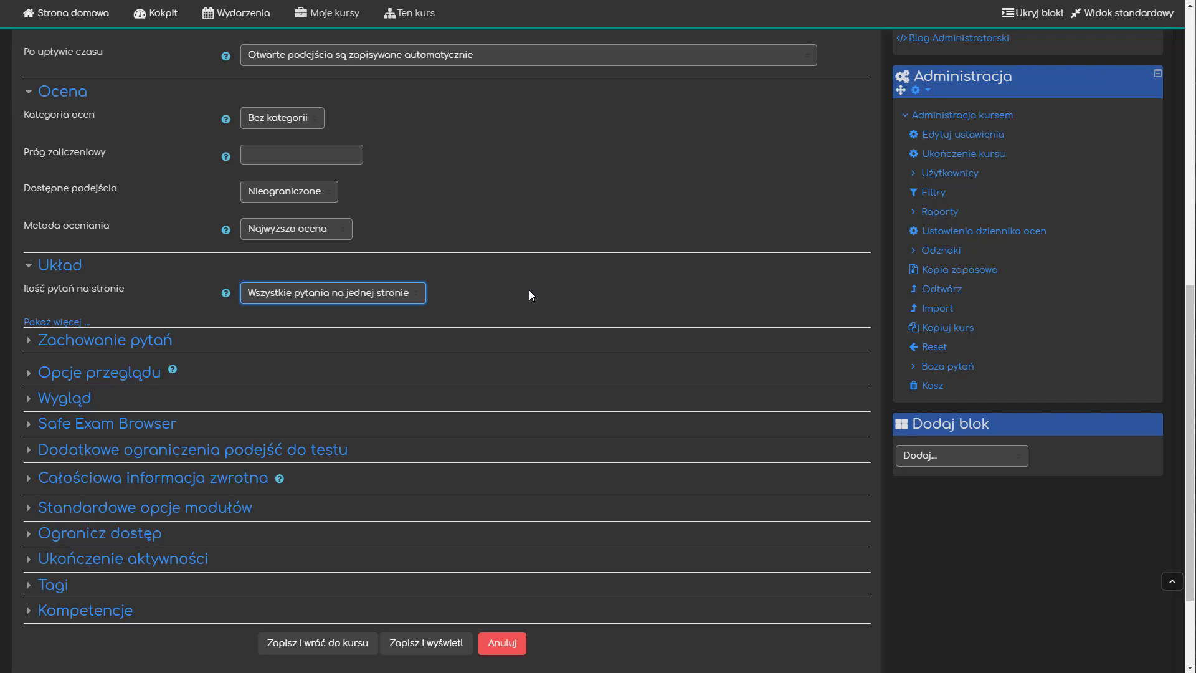
click(293, 290)
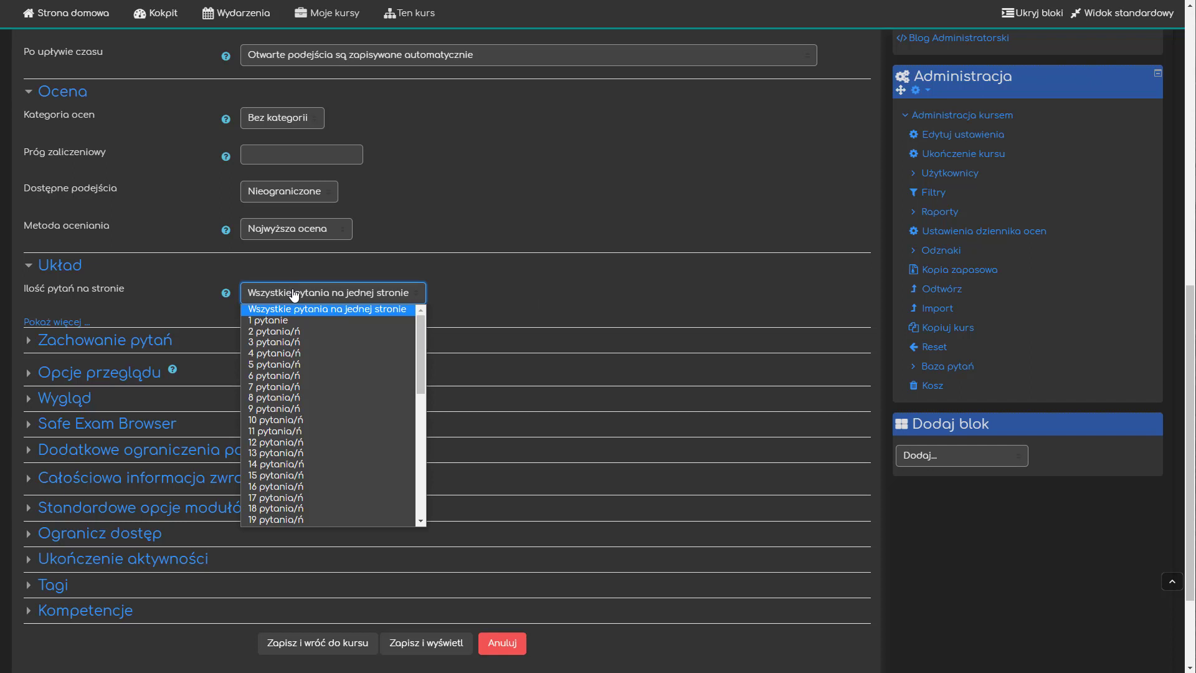
click(290, 321)
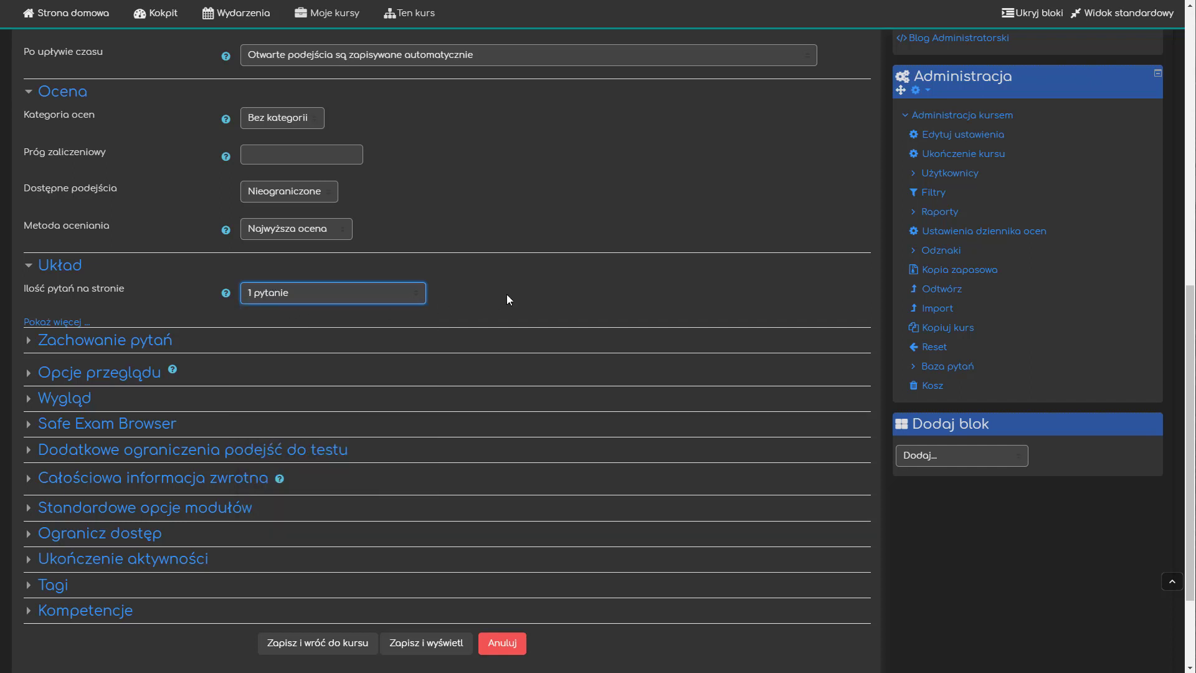
Reveal the additional Układ settings and set the navigation method to Sekwencyjna.
click(50, 322)
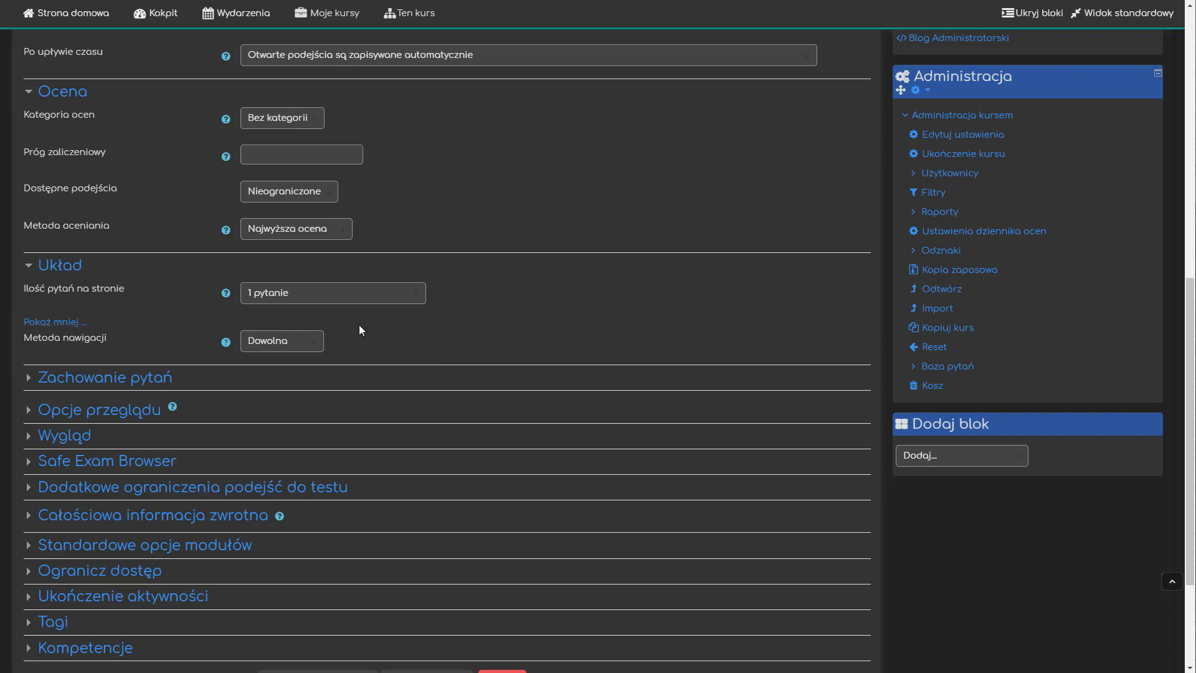
click(300, 346)
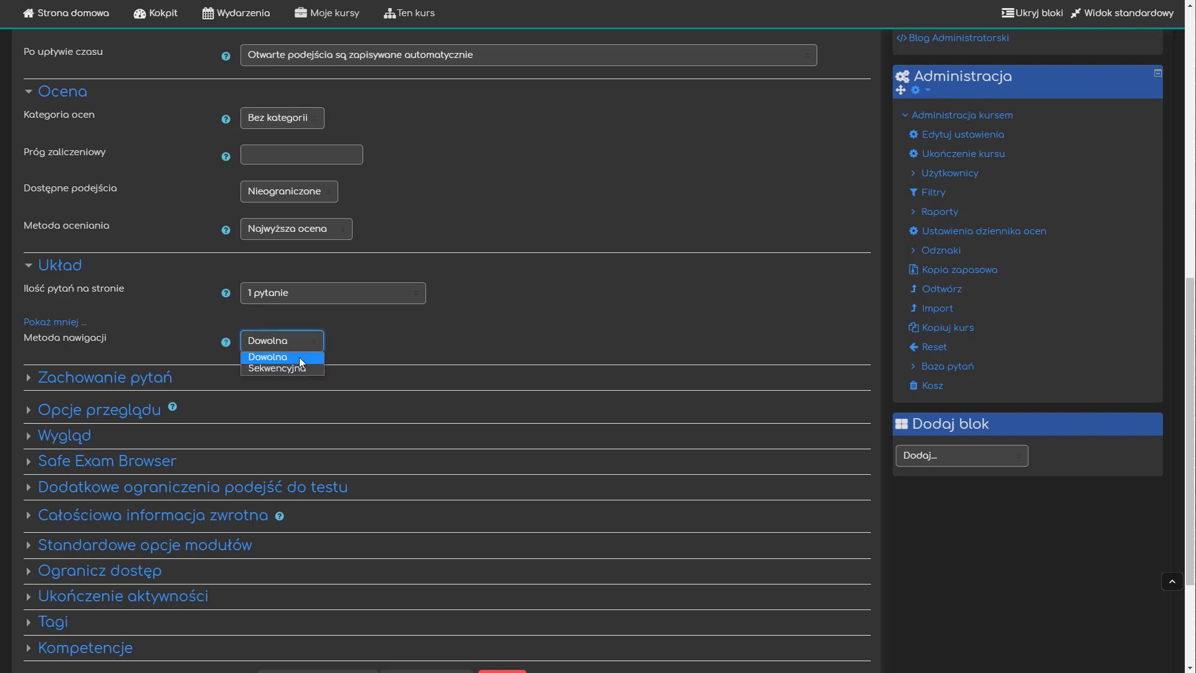
click(299, 369)
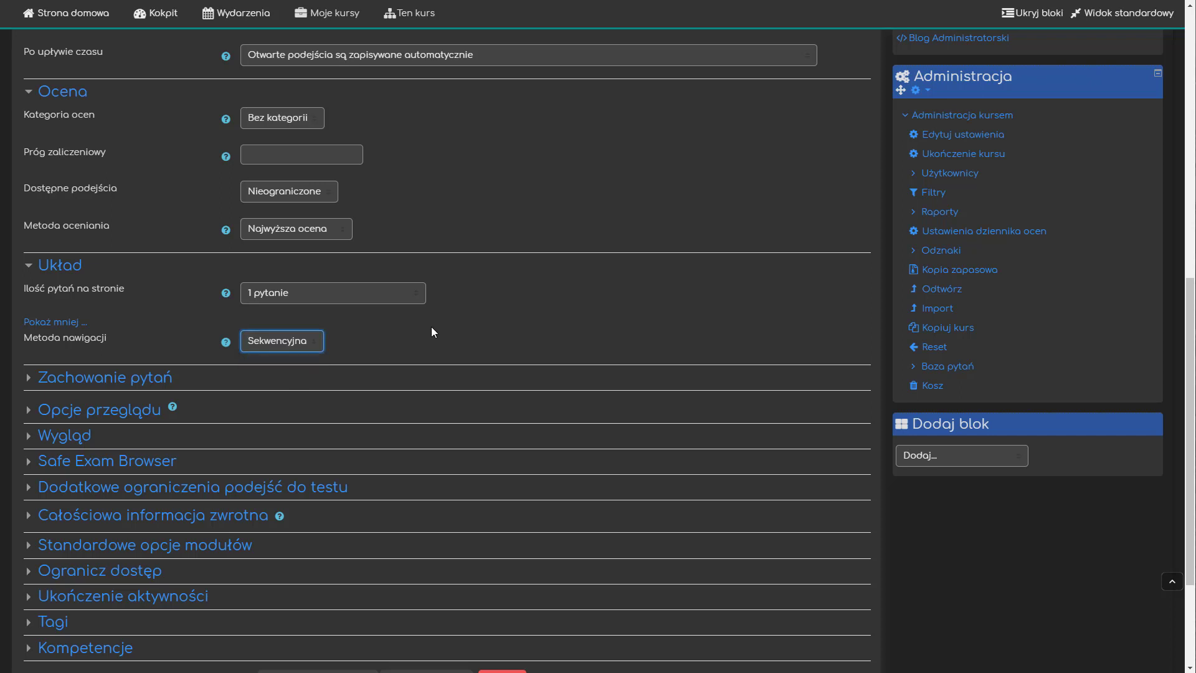
Expand Zachowanie pytań and review the available question behaviours under Jak zachowują się pytania, keeping Opóźniona informacja zwrotna.
click(443, 335)
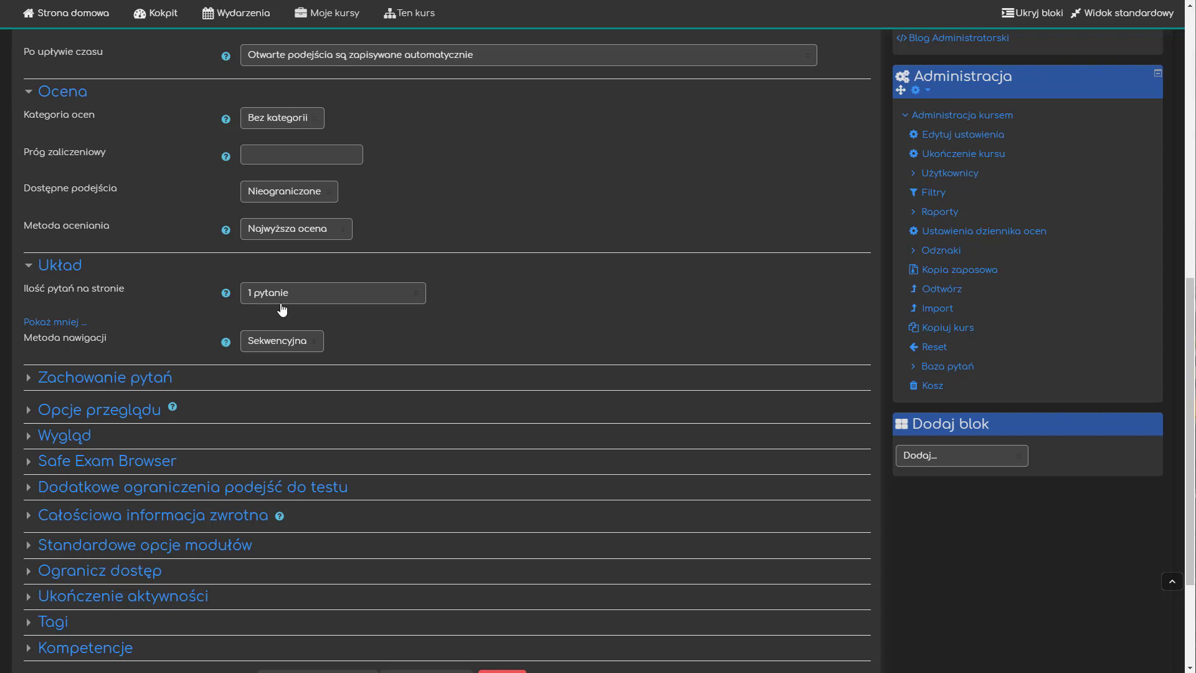
click(30, 380)
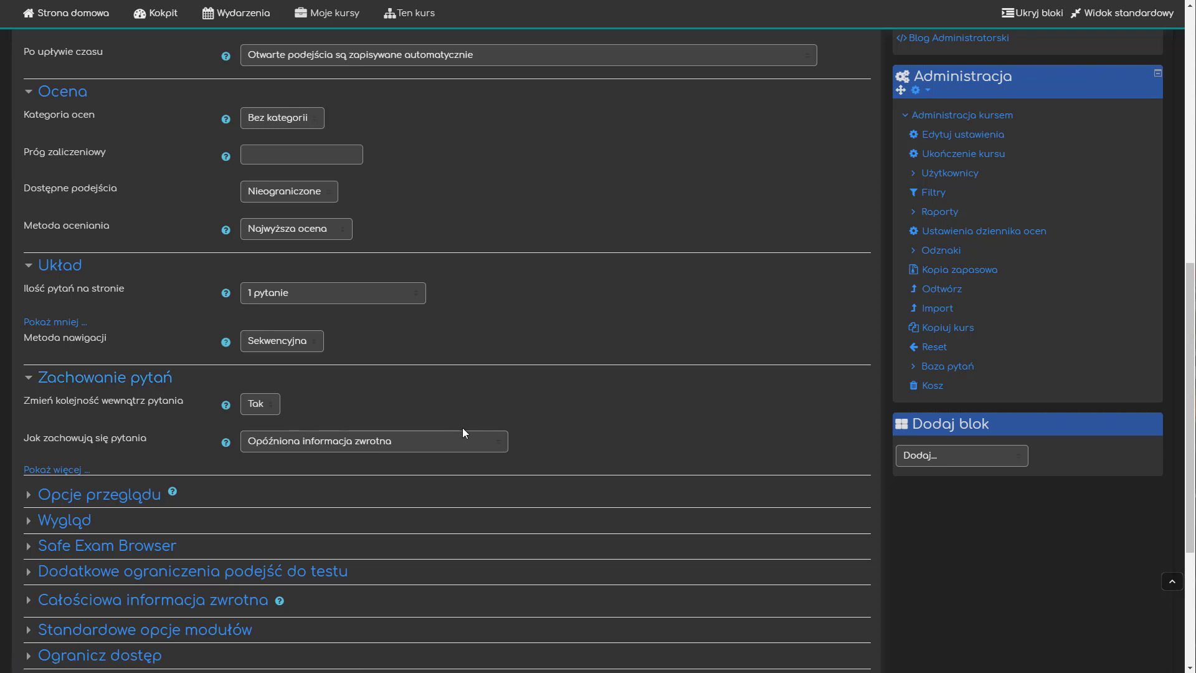
click(466, 444)
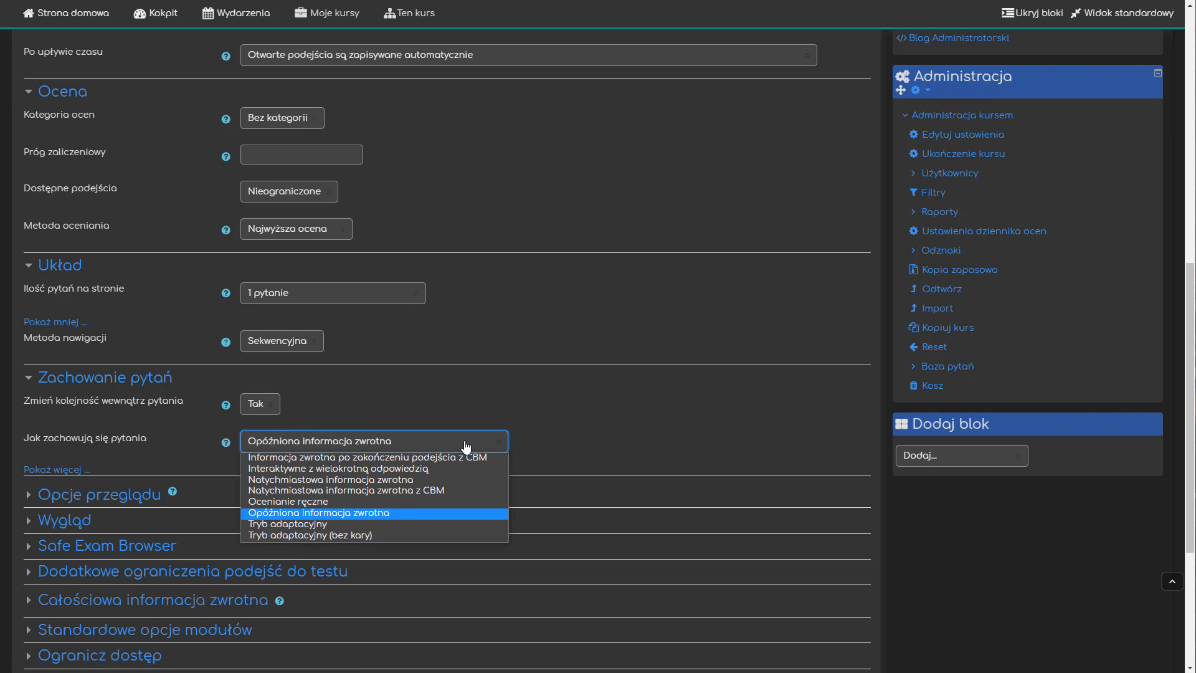
click(467, 447)
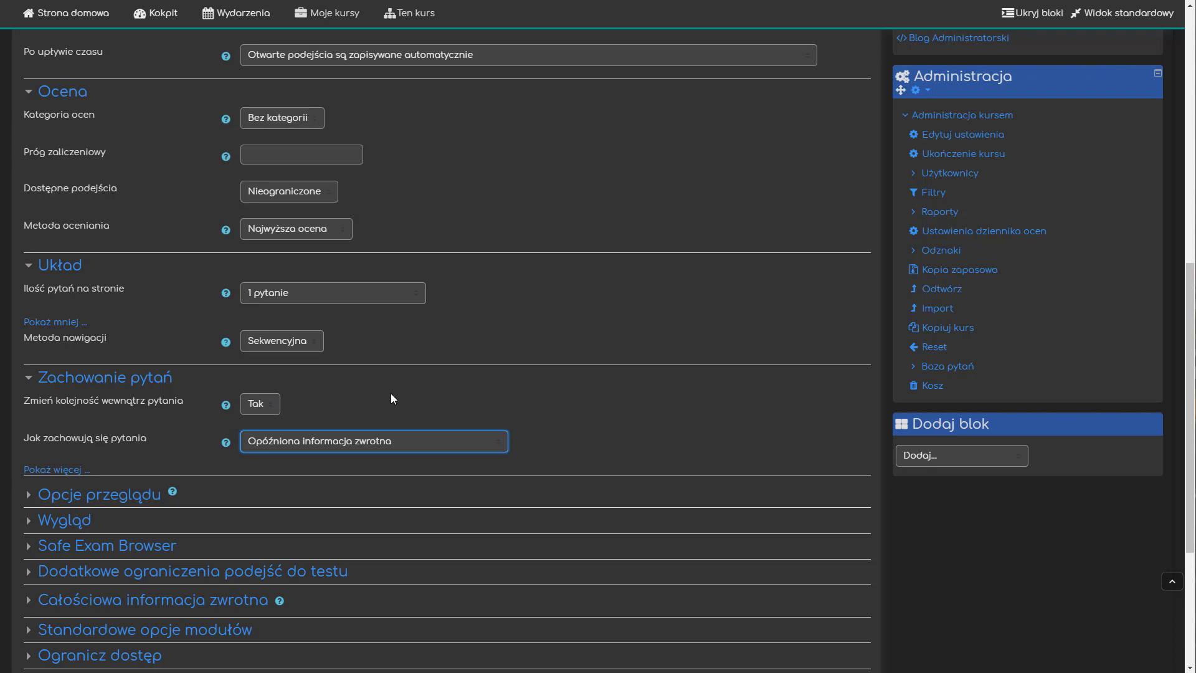
Expand Opcje przeglądu and turn off Prawidłowa odpowiedź for Natychmiast po próbie and Później, gdy test jest wciąż otwarty.
scroll(392, 399, down, 3)
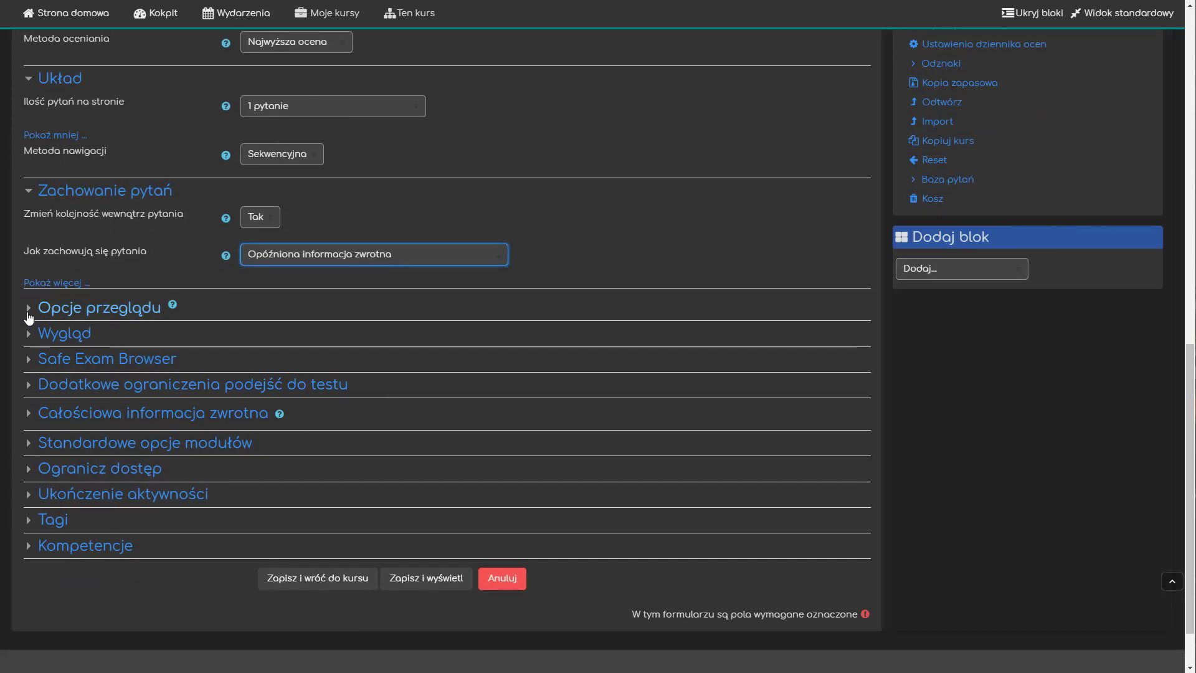
click(28, 308)
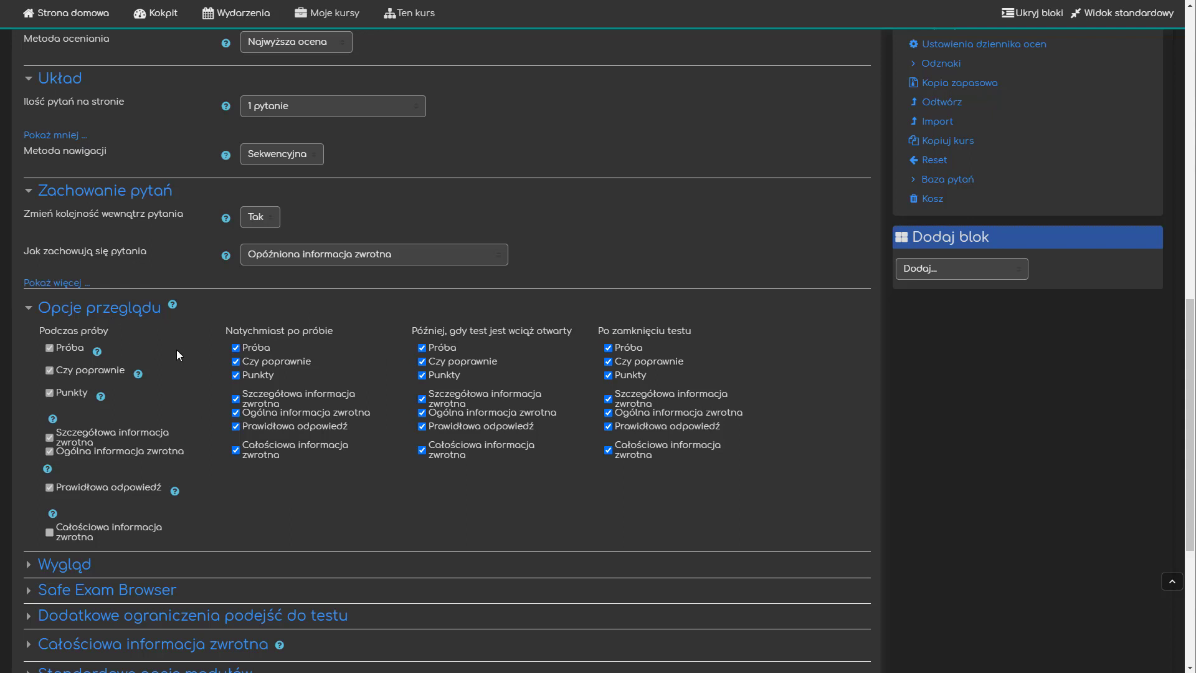
click(236, 347)
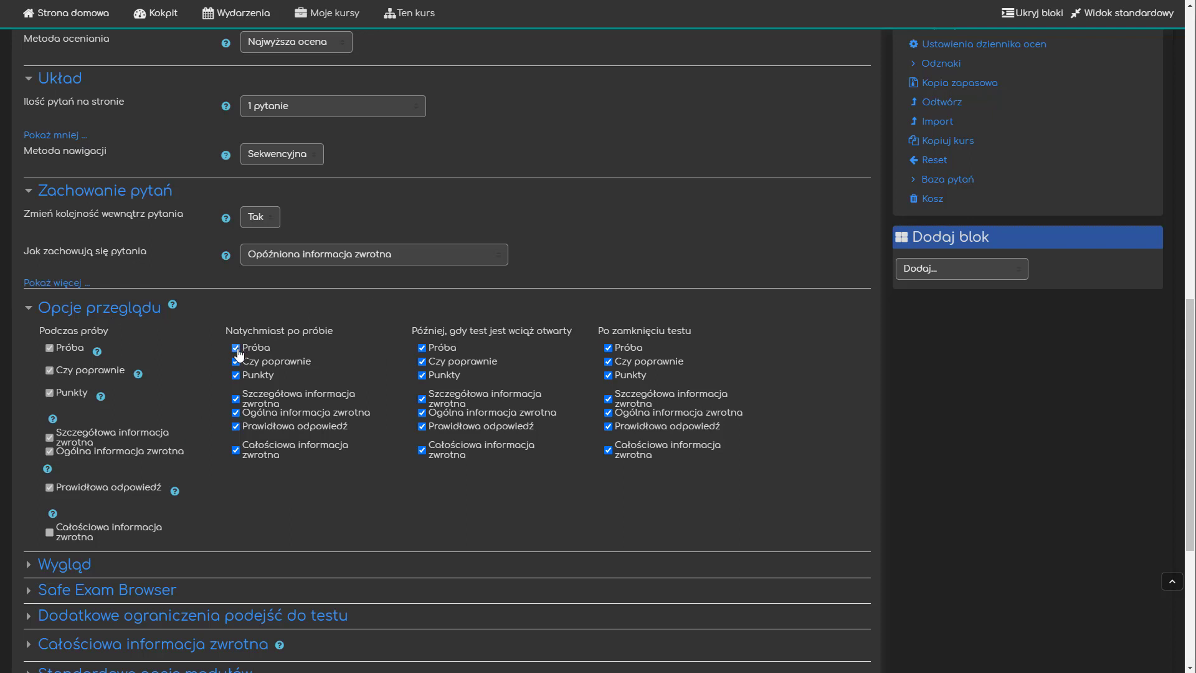
click(238, 349)
click(235, 363)
click(235, 363)
Try Natychmiastowa informacja zwrotna as the question behaviour, and set it back to Opóźniona informacja zwrotna.
click(401, 264)
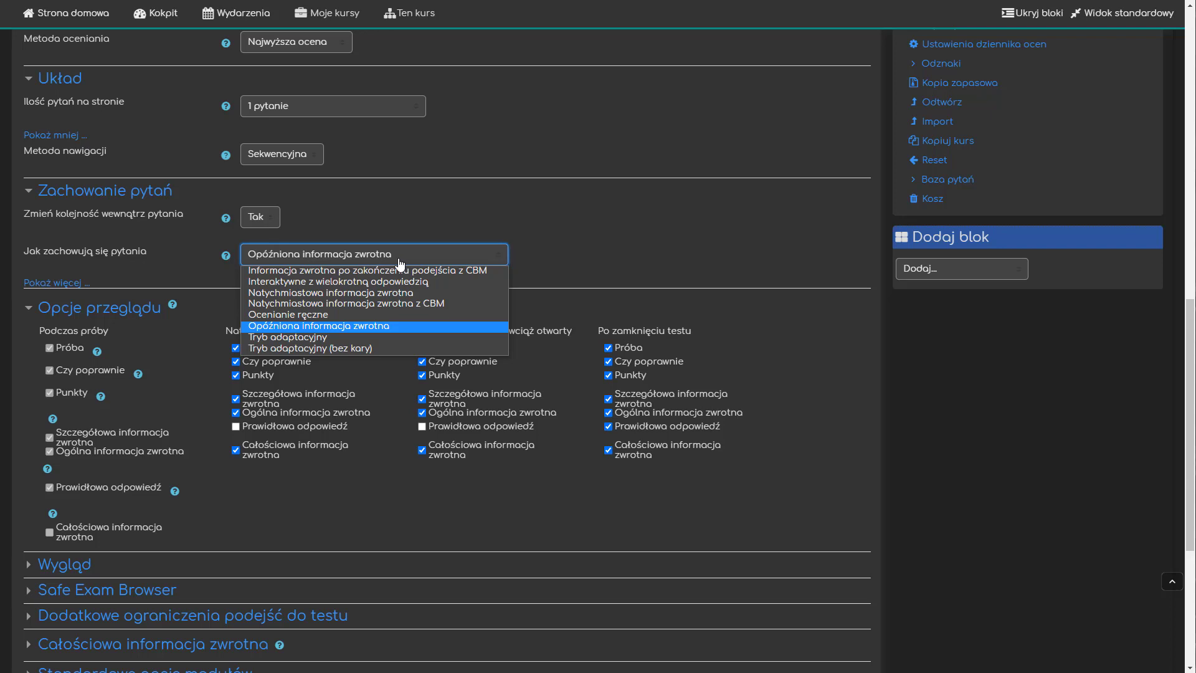
click(393, 292)
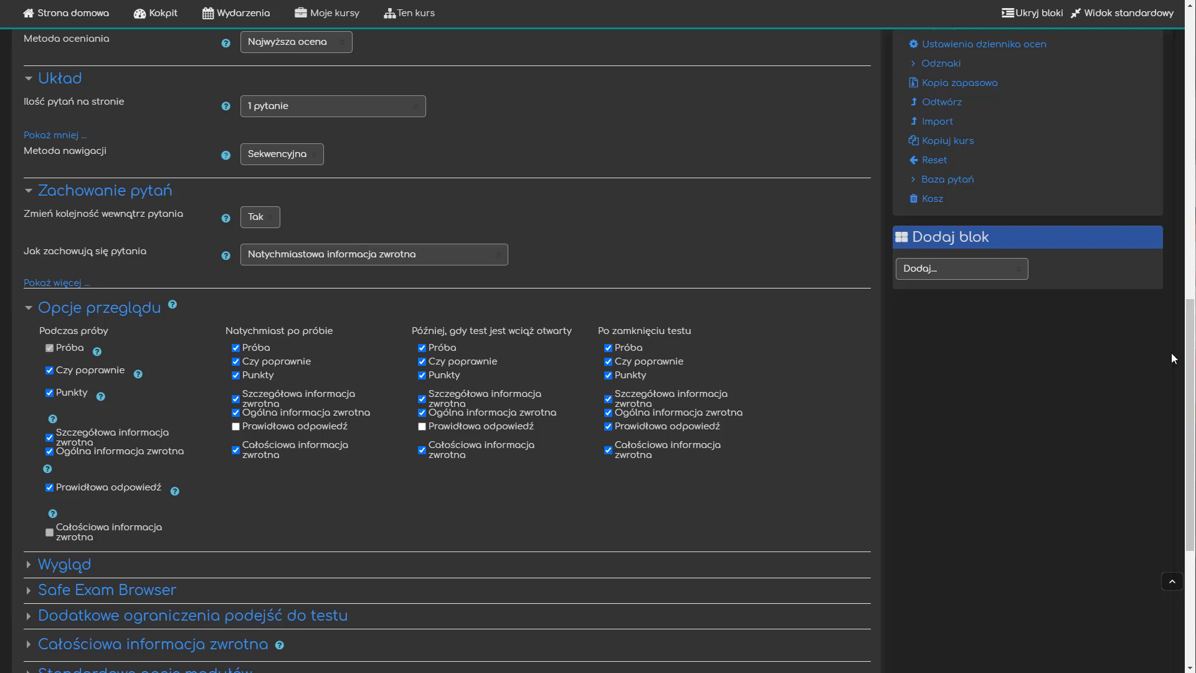
click(325, 261)
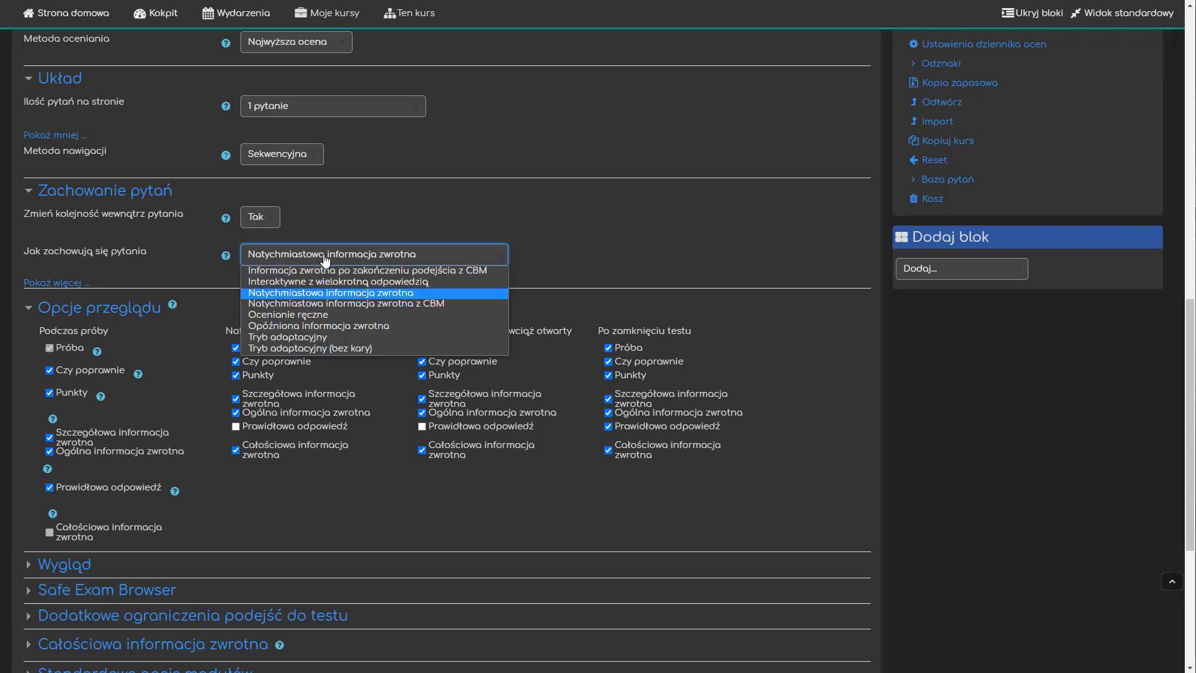
click(332, 325)
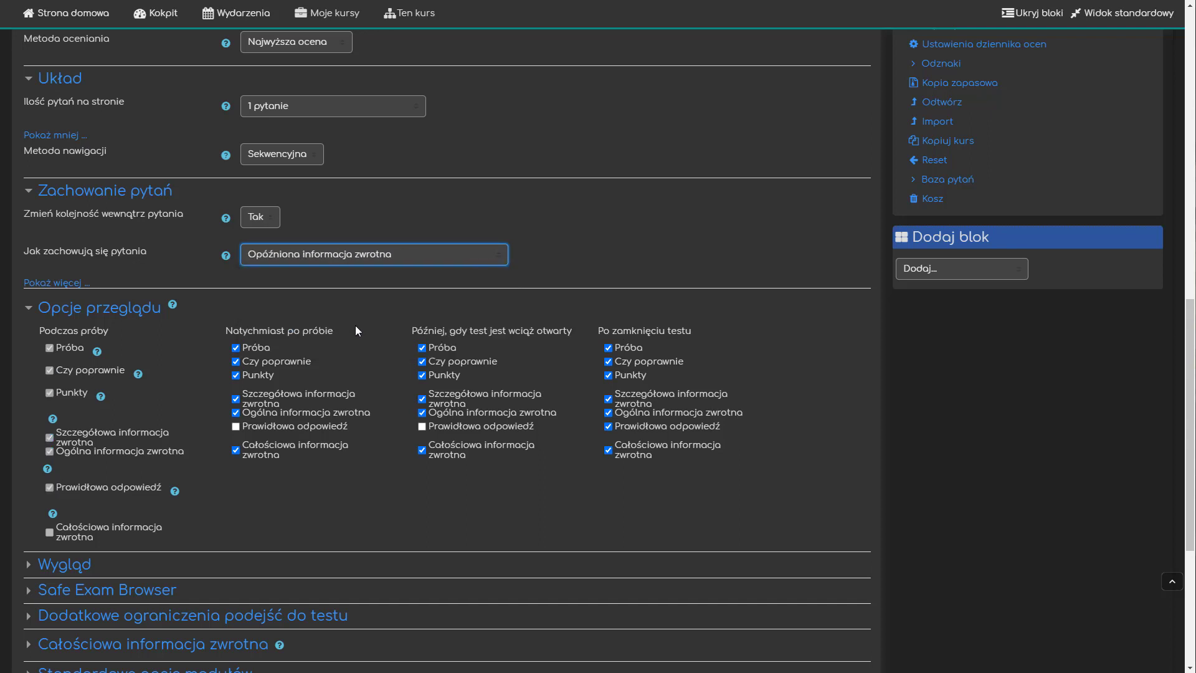
Under Całościowa informacja zwrotna, set the first editable grade boundary to 90% and enter "Świetnie, jesteś gotowy/-a do egazminu" as the feedback above it.
scroll(384, 320, down, 5)
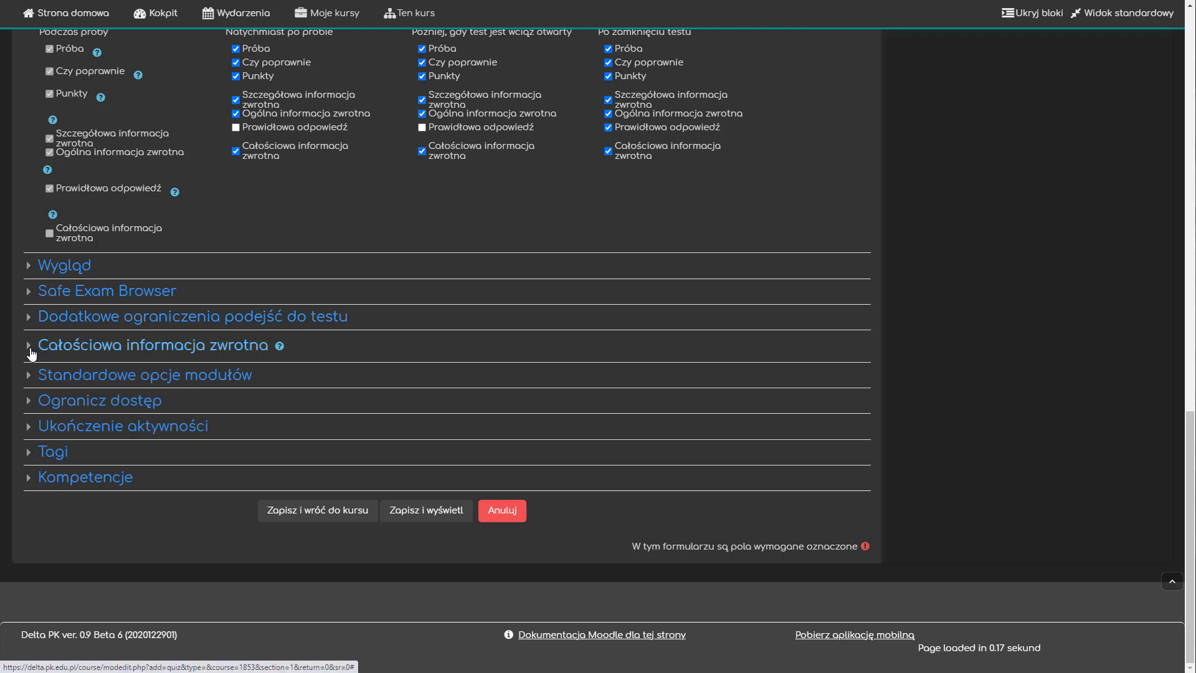
click(32, 353)
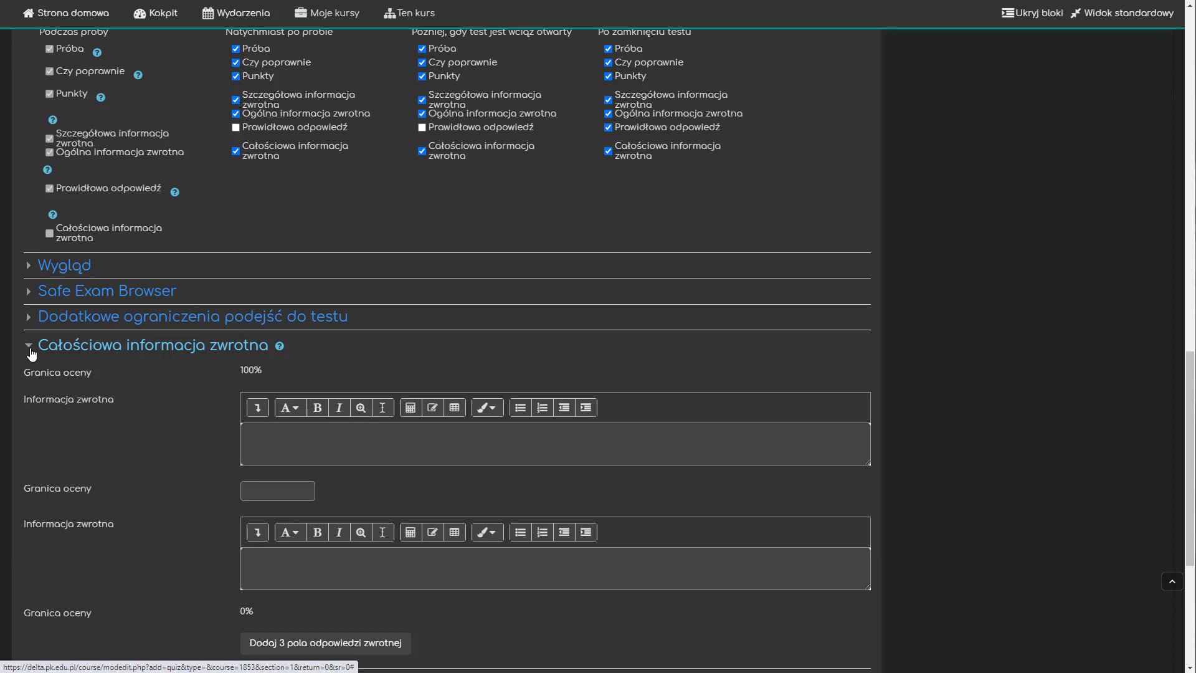
scroll(32, 353, up, 2)
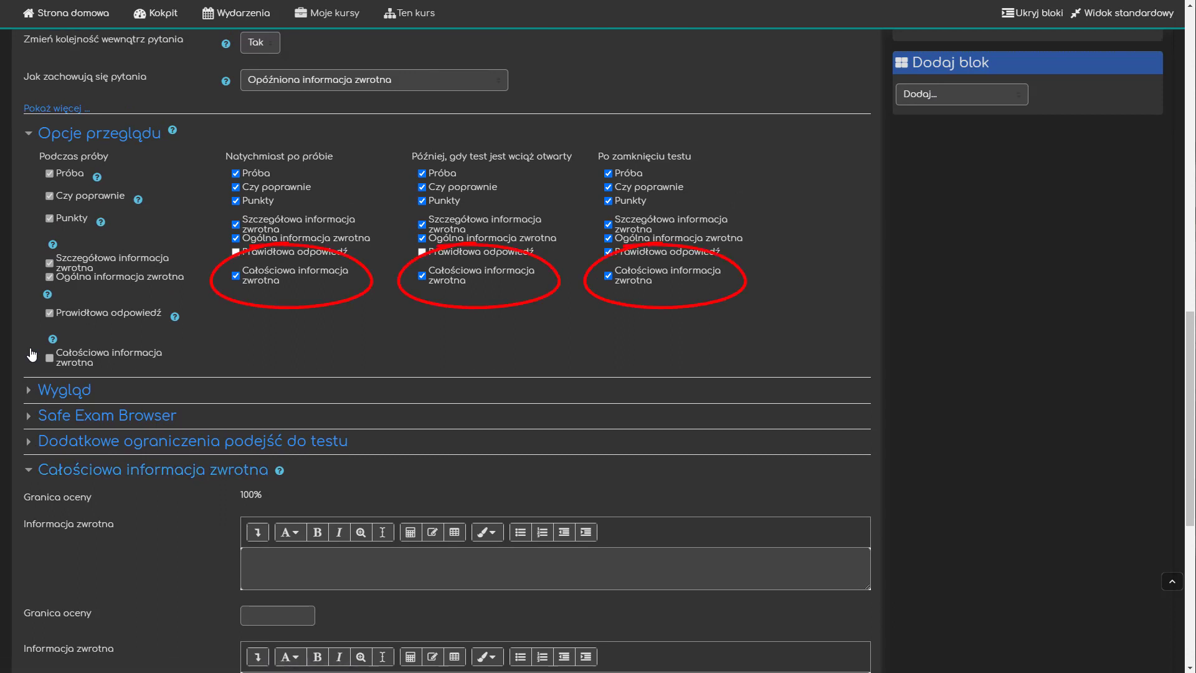
scroll(32, 353, down, 4)
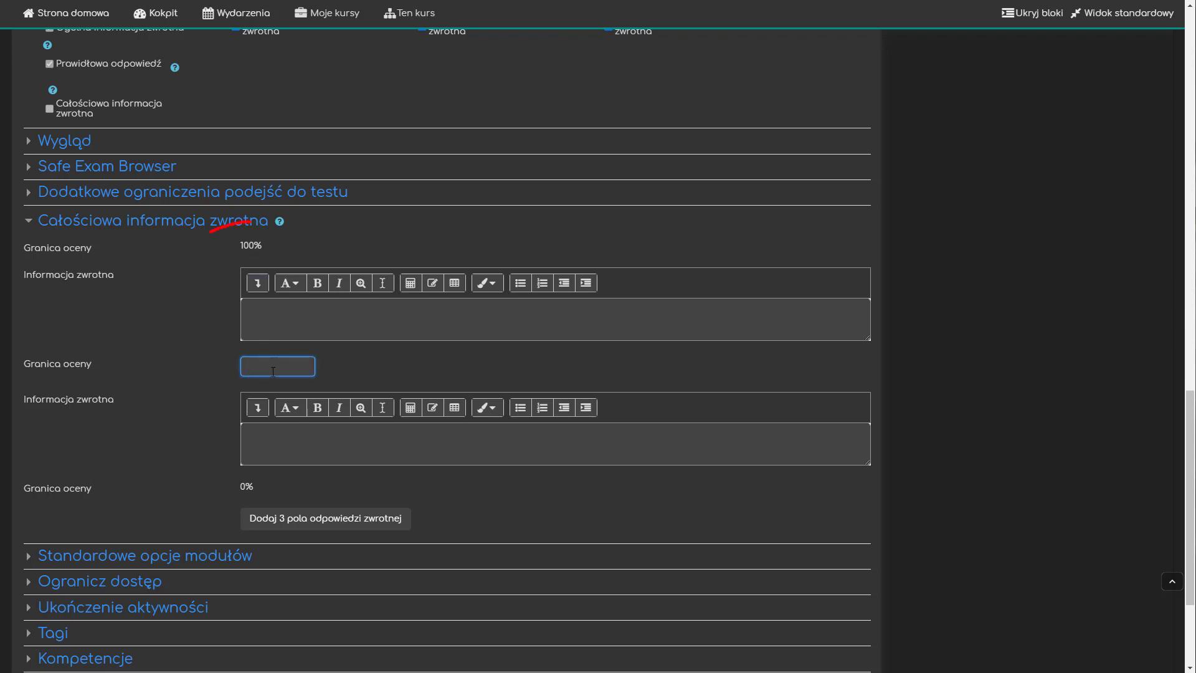
text(90)
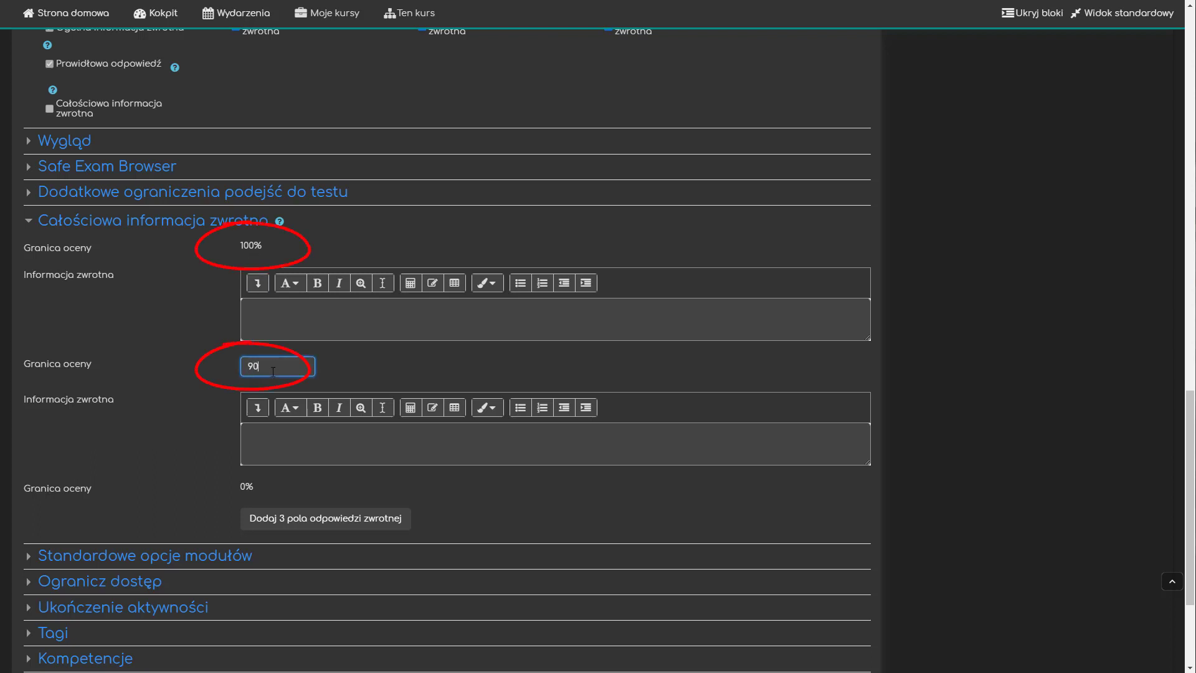
text(%)
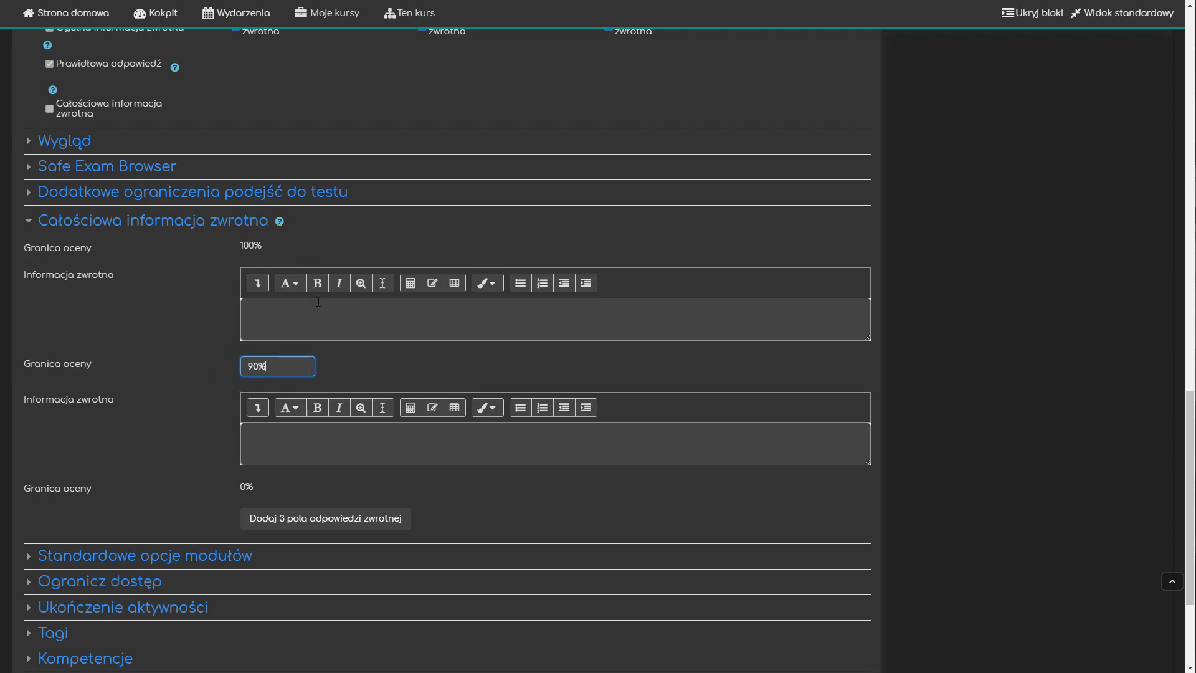
click(317, 324)
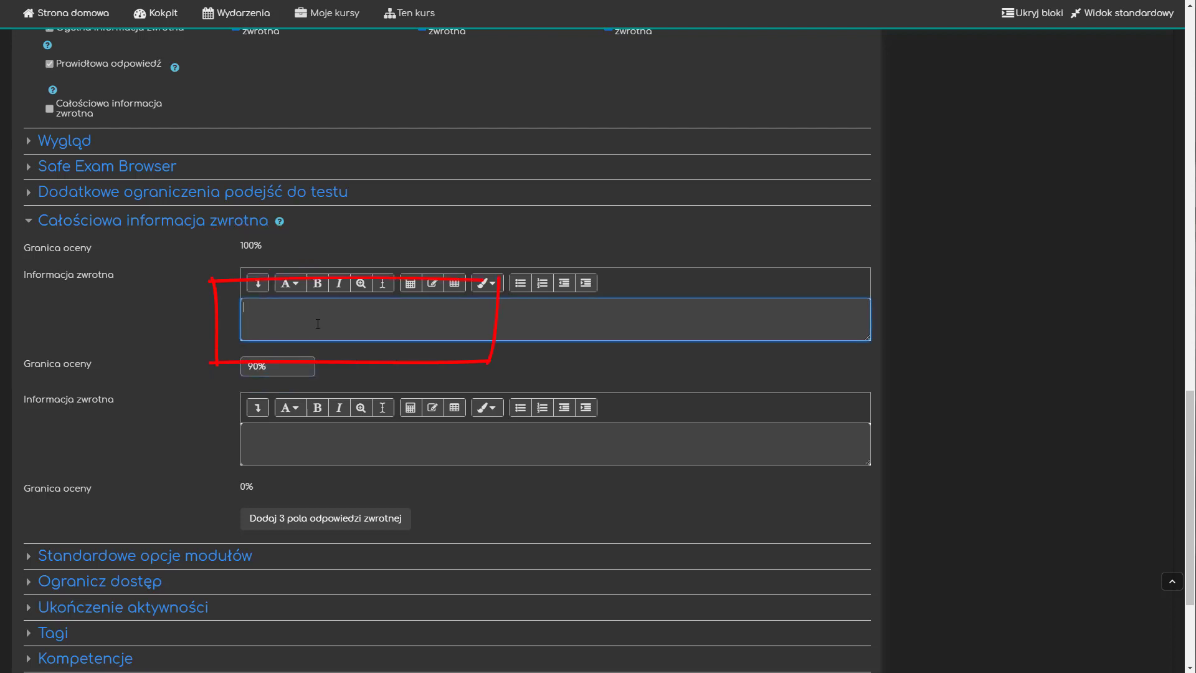
text(Świetnie, jesteś gotowy/-a do eh)
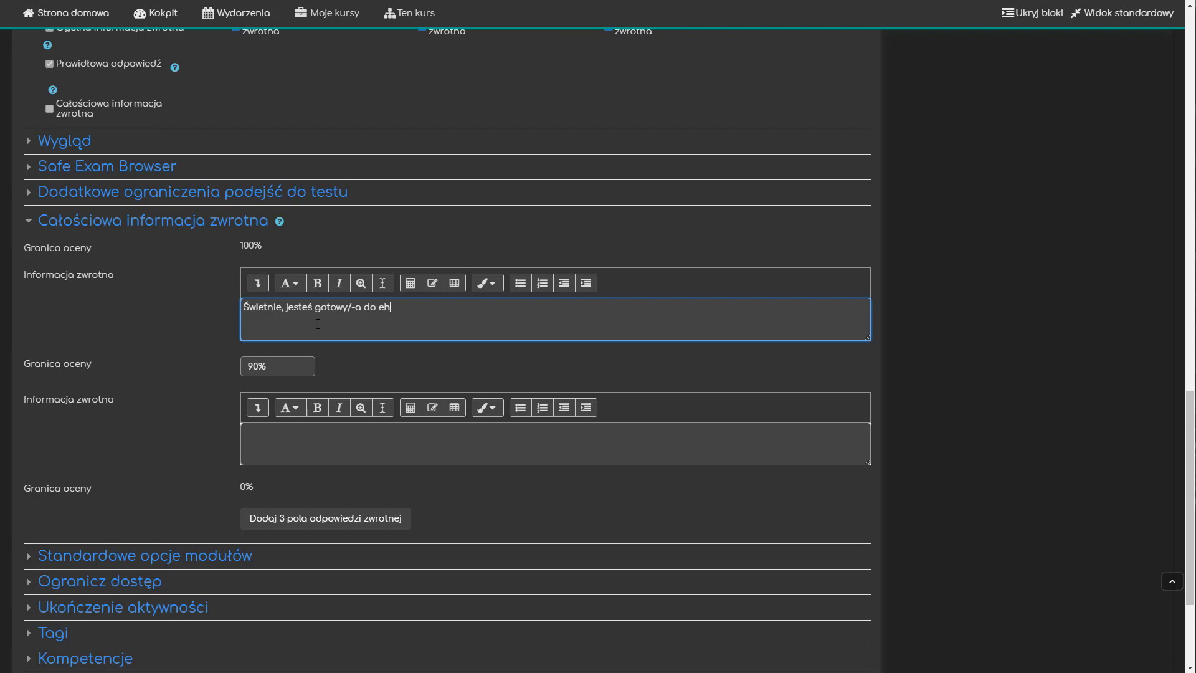
key(BackSpace)
text(gazminu)
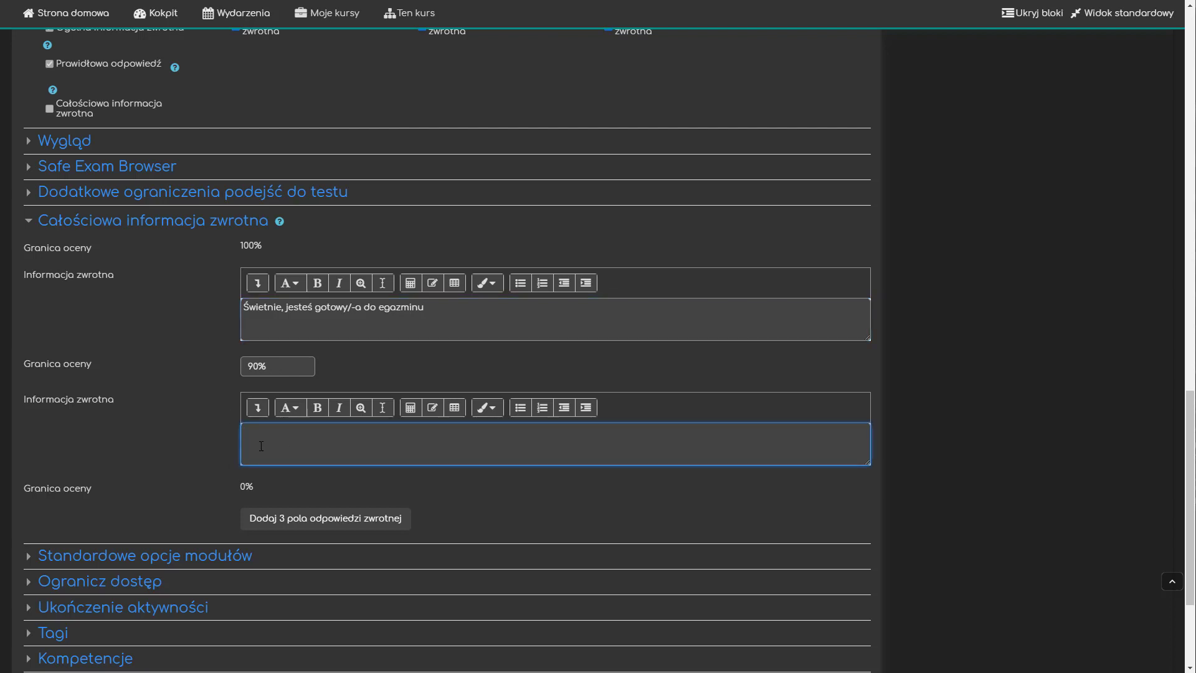
Add 3 more feedback fields, set the next grade boundary to 70%, and enter "Nieźle, ..." as the feedback between 90% and 70%.
click(328, 525)
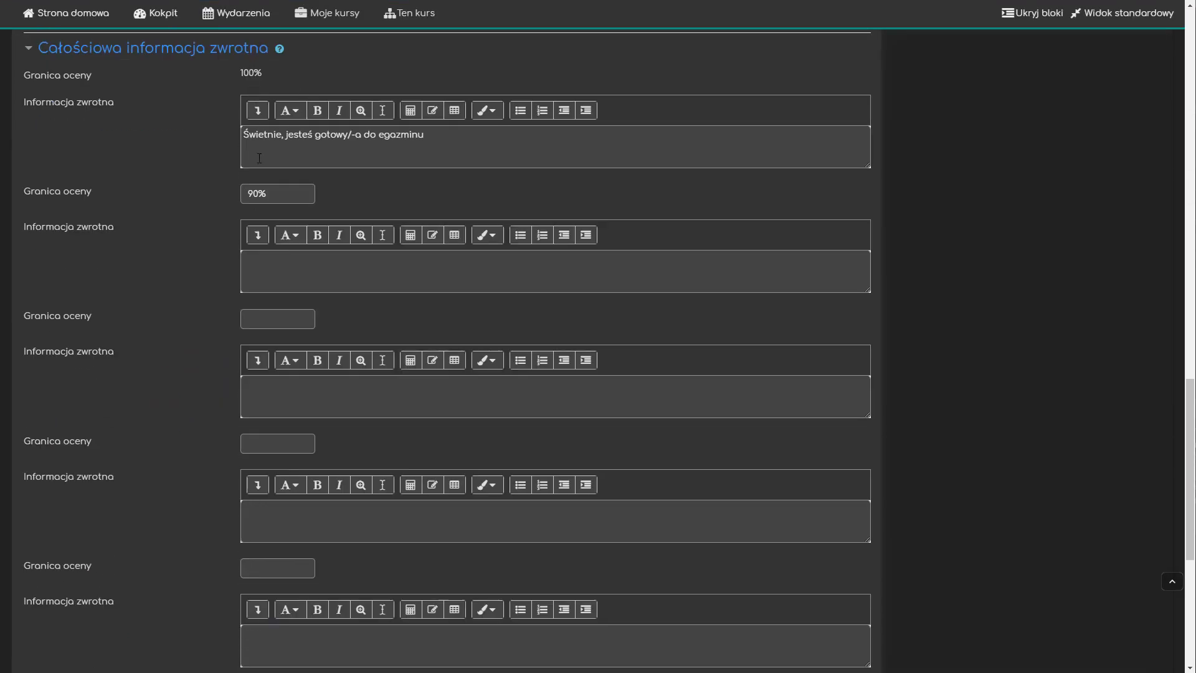
click(267, 318)
text(70%)
click(329, 270)
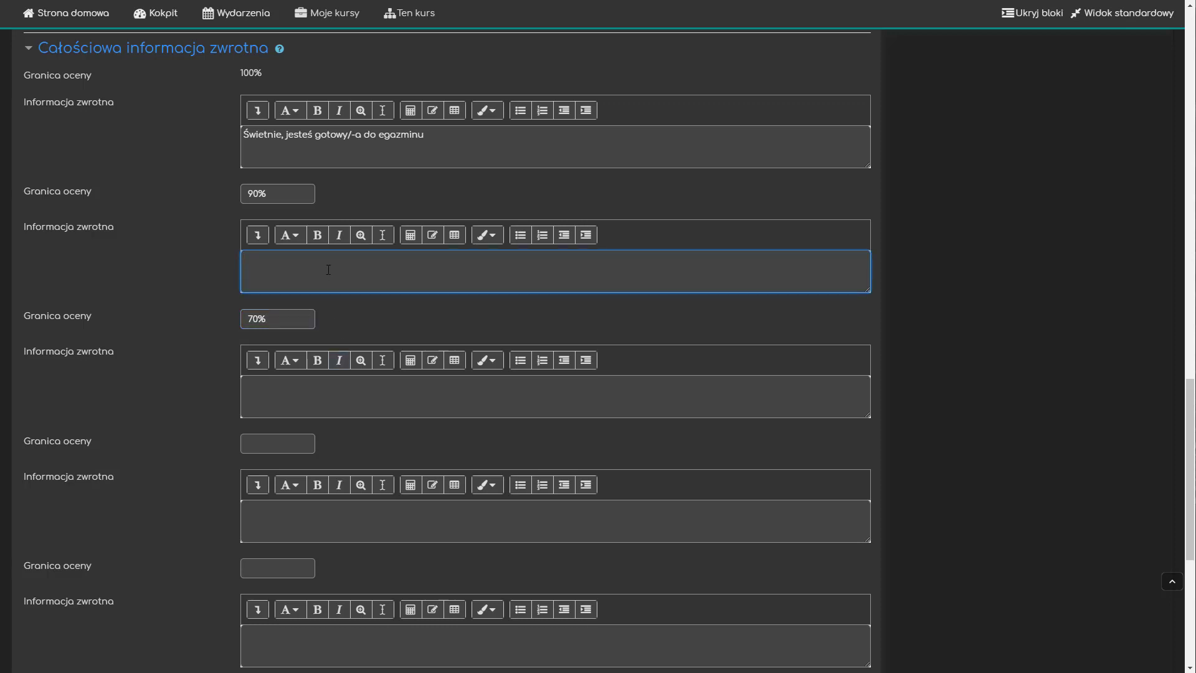
text(Nieźle, ...)
Set the next grade boundary to 50% with the feedback "Prawie dobrze, ..." above it and "Niestety, jeszcze musisz popracować." below it.
click(269, 444)
text(50%)
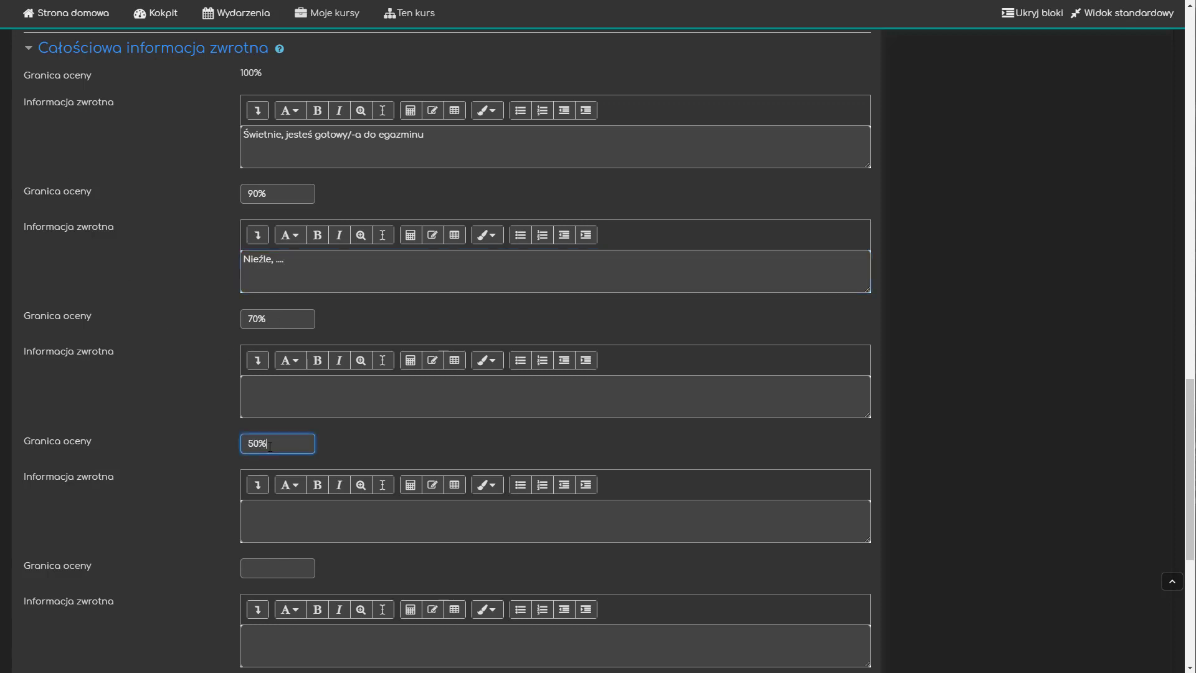
click(333, 399)
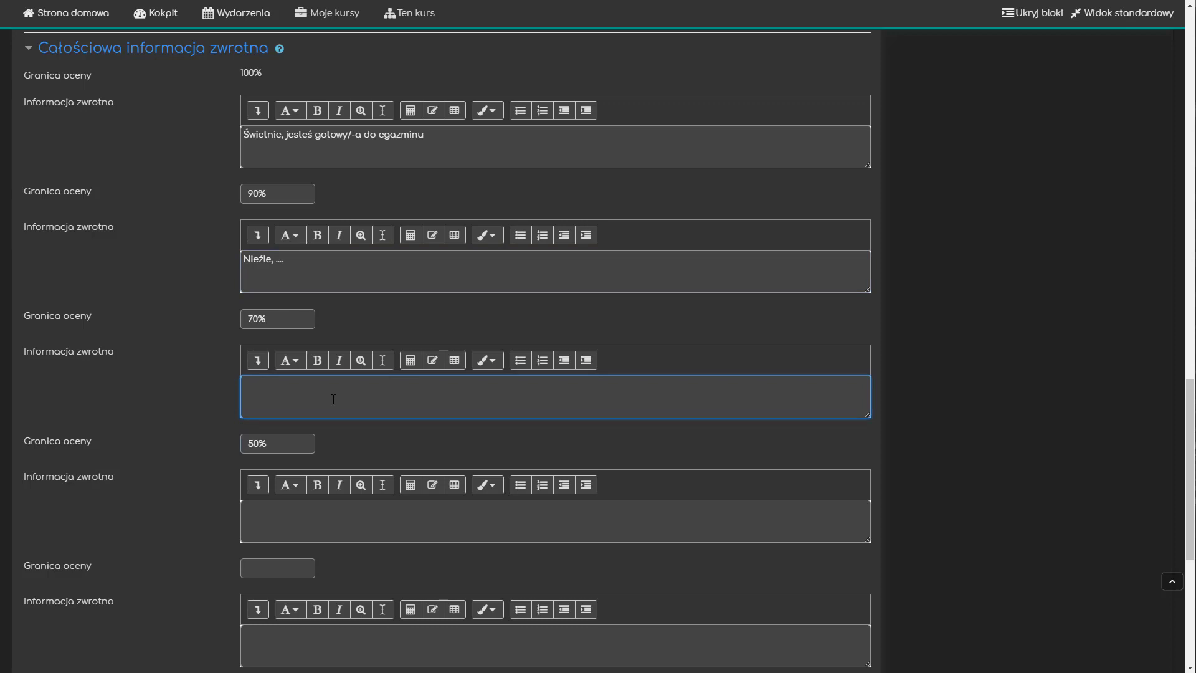
text(Prawie dobrze, ...)
scroll(334, 399, down, 3)
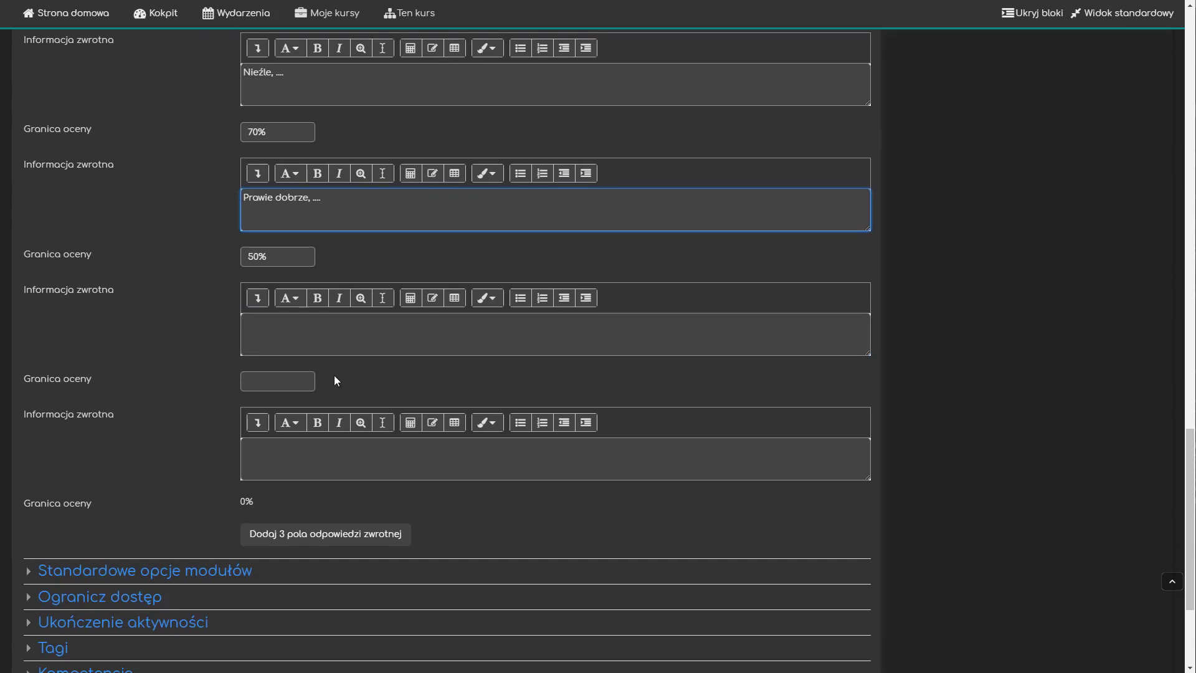
click(279, 330)
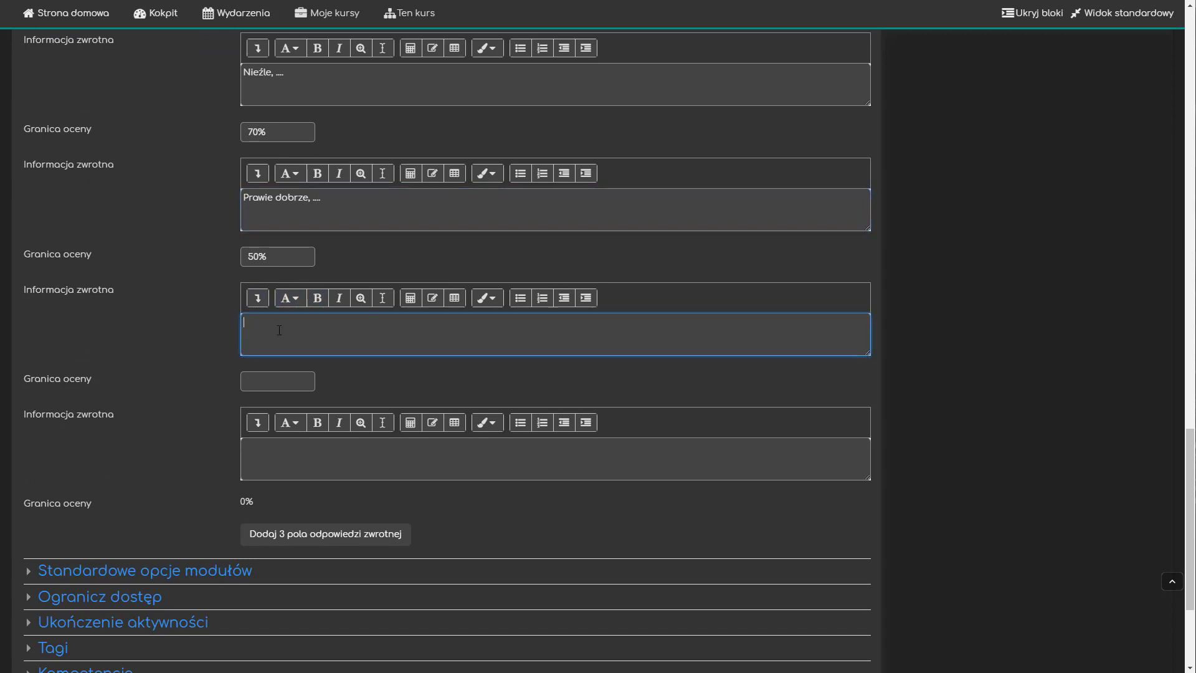
text(Niestety, jeszcze musisz popracować.)
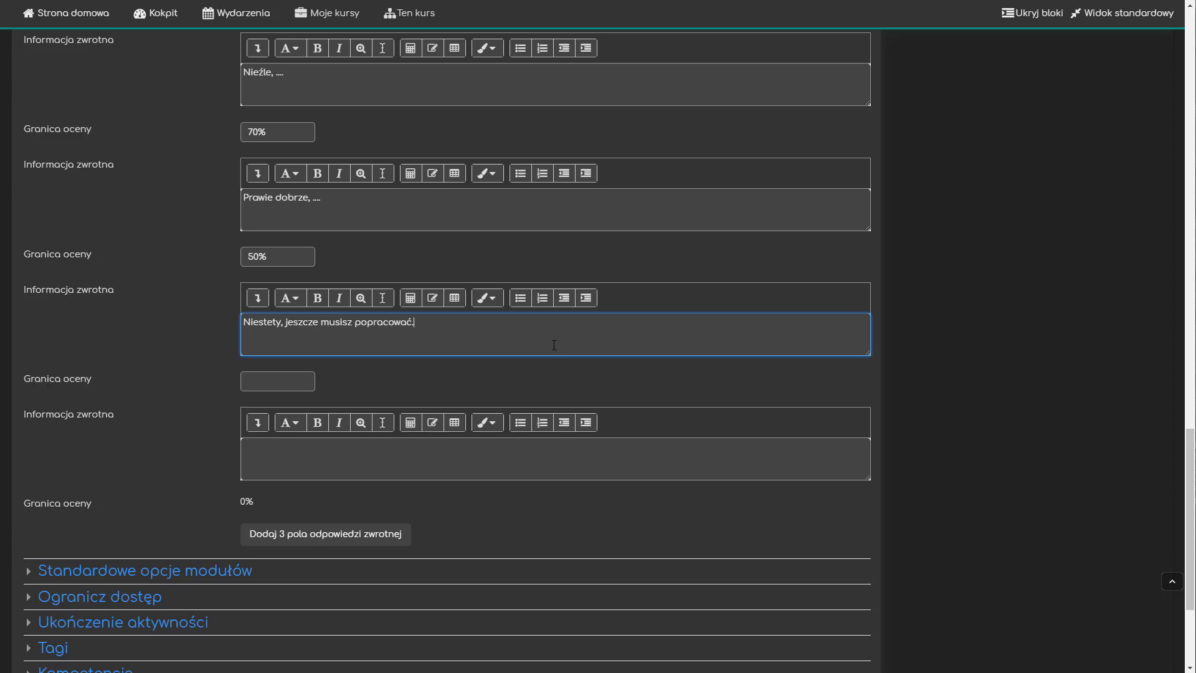
Expand Standardowe opcje modułów and set the quiz's Dostępność to Ukryj przed studentami.
scroll(553, 346, down, 3)
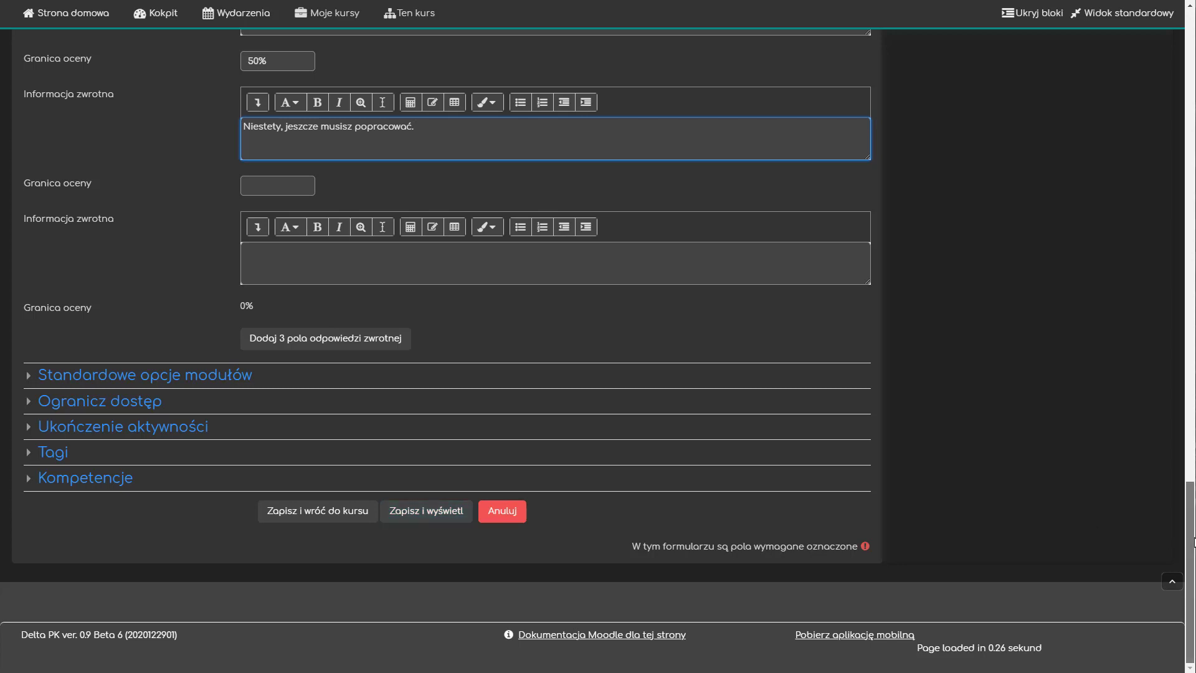
drag(1189, 545, 1193, 105)
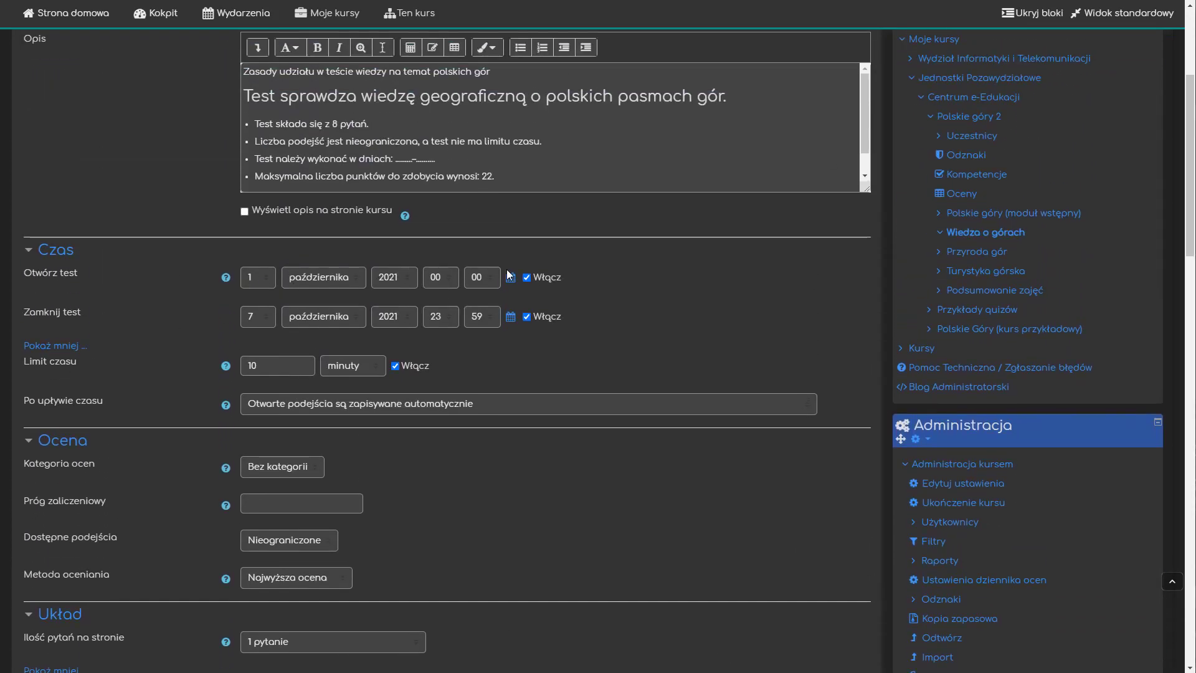
drag(1184, 150, 1191, 553)
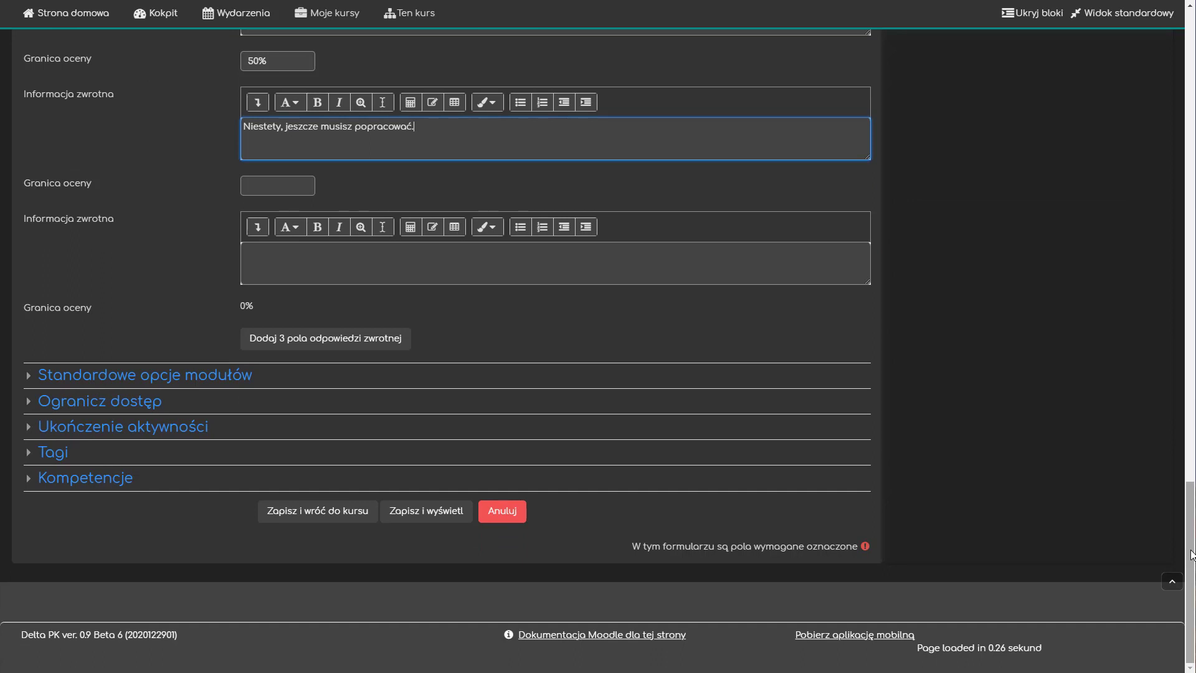
click(108, 377)
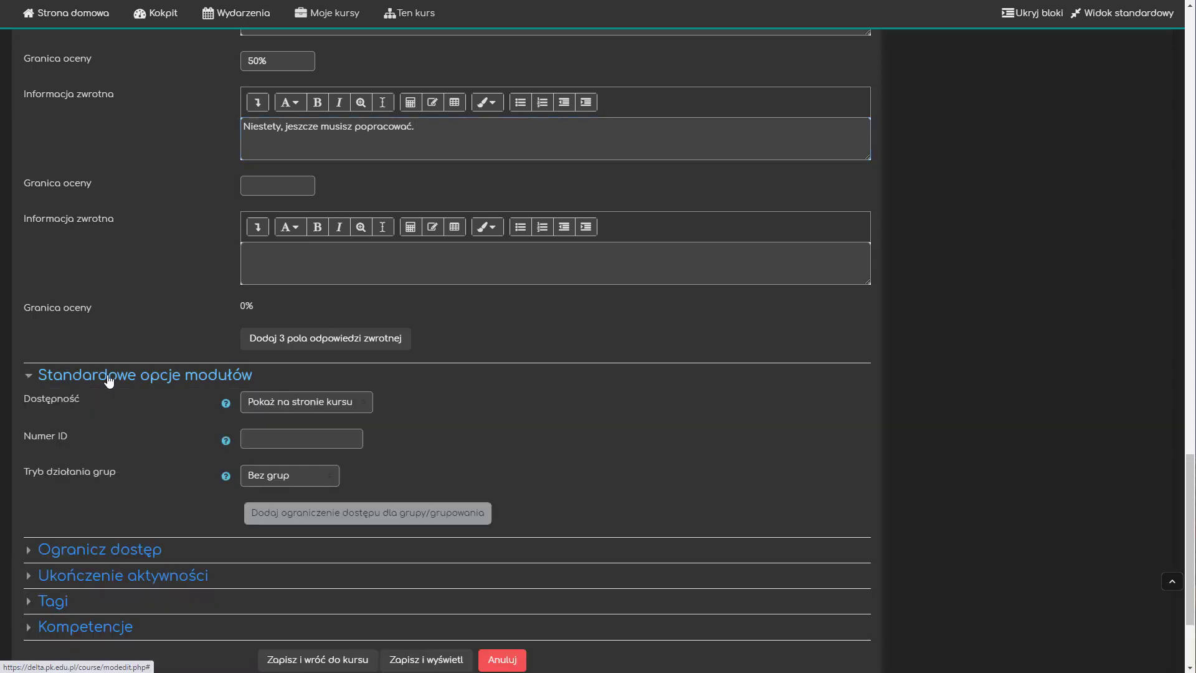
click(312, 407)
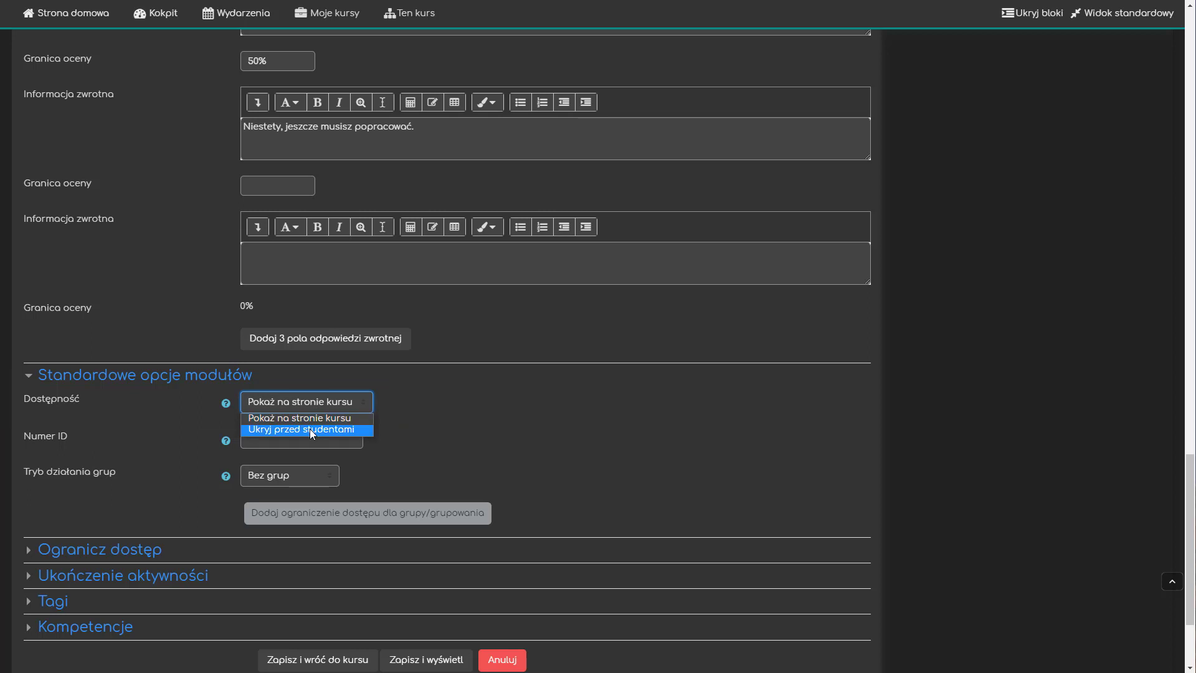
click(309, 428)
Review the quiz's opening and closing dates in the Czas settings and the settings that follow them.
scroll(453, 413, down, 3)
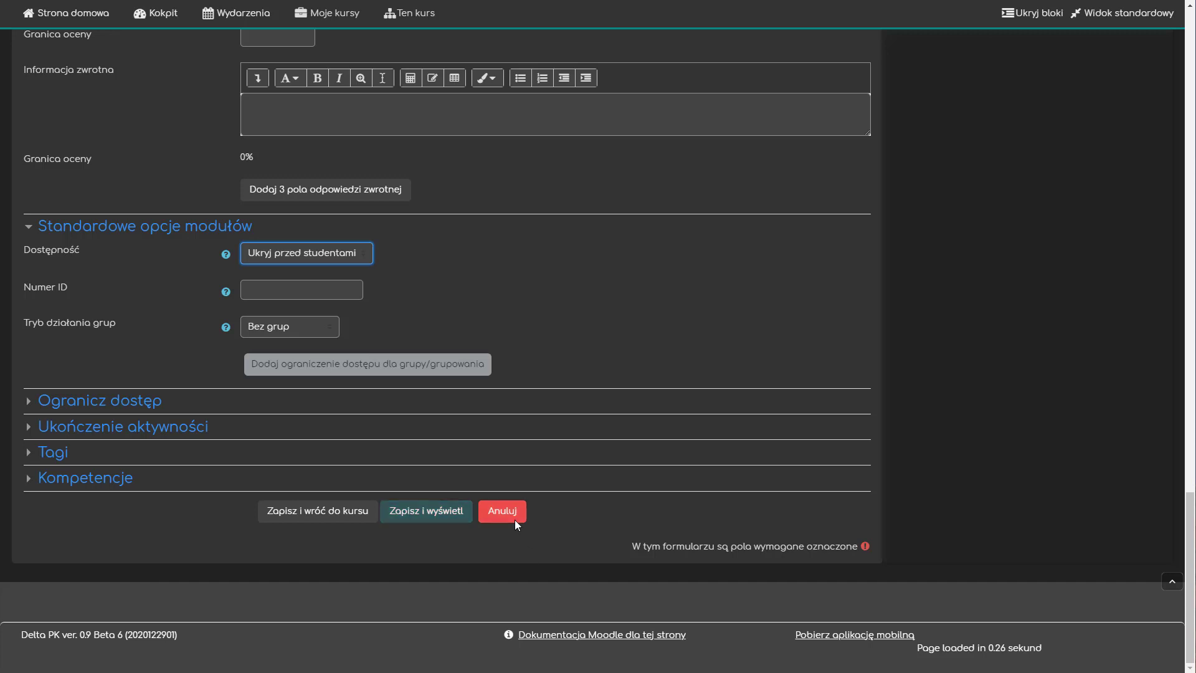
mouse_move(1194, 528)
mouse_down()
mouse_move(1185, 53)
mouse_move(1177, 99)
mouse_up()
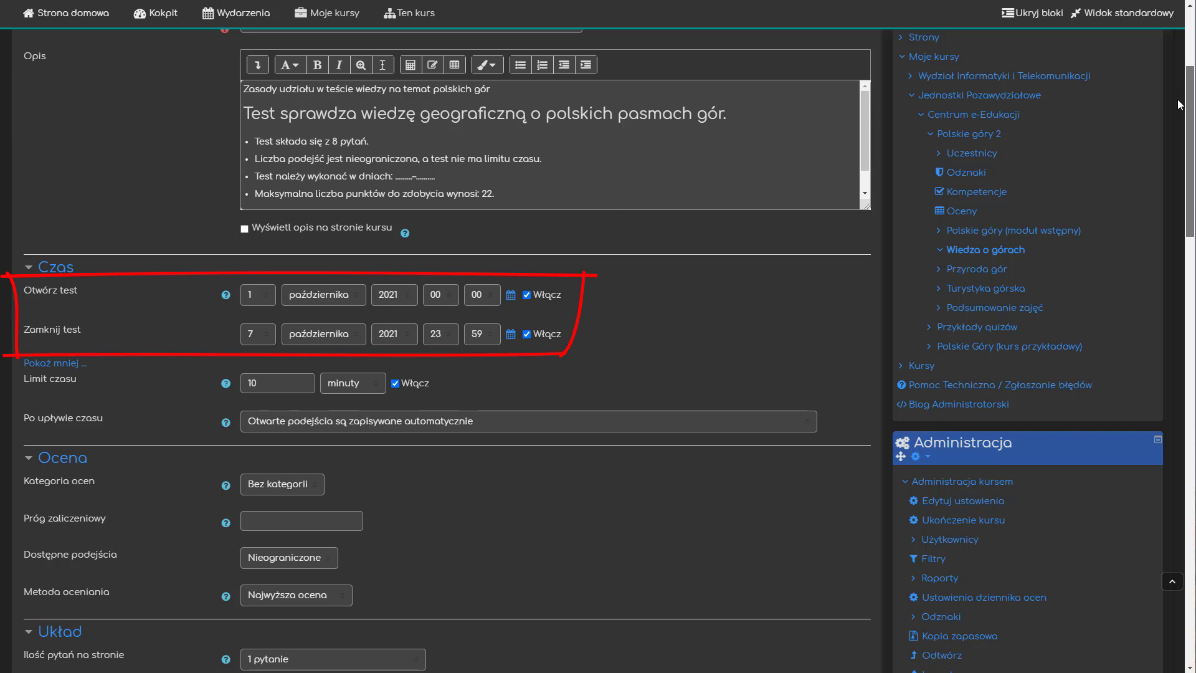
drag(1177, 99, 1177, 136)
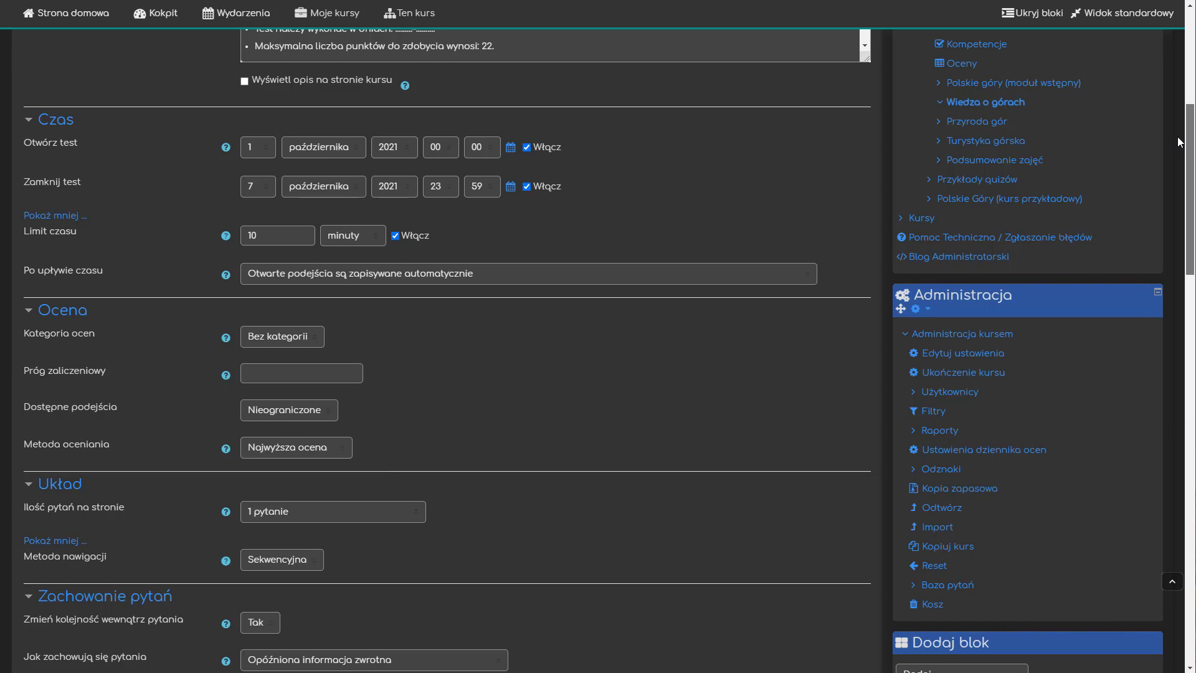
Review the remaining quiz settings, then save the quiz and display its page.
drag(1181, 145, 1189, 208)
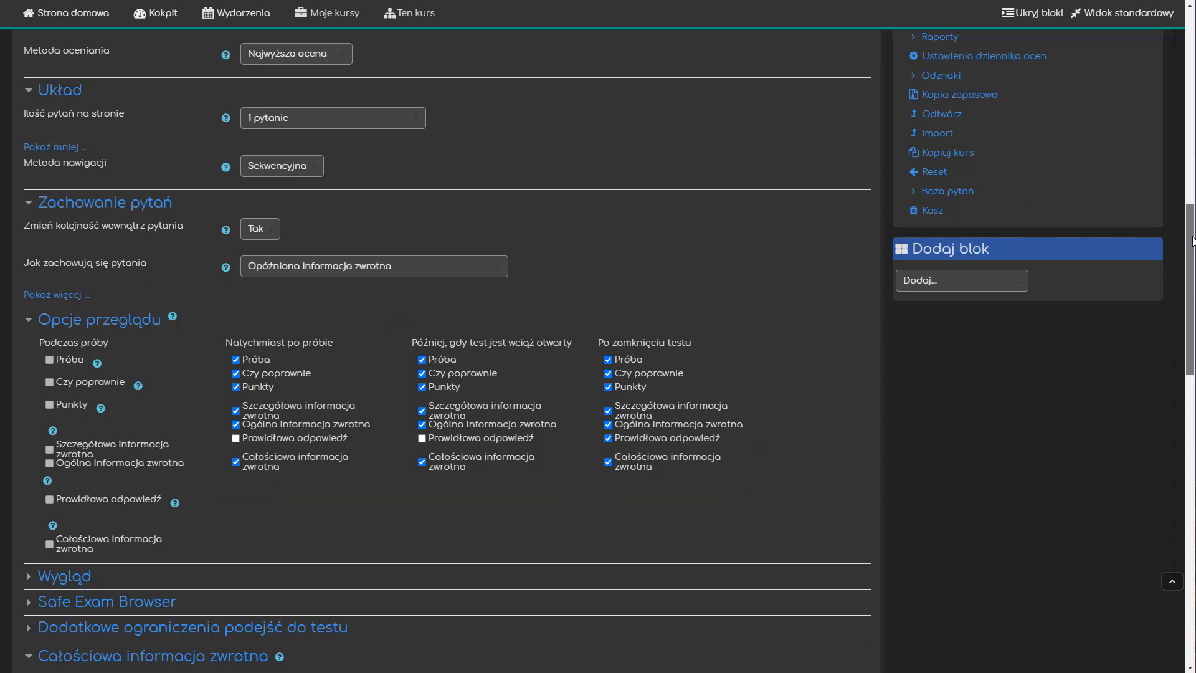
scroll(1192, 240, down, 15)
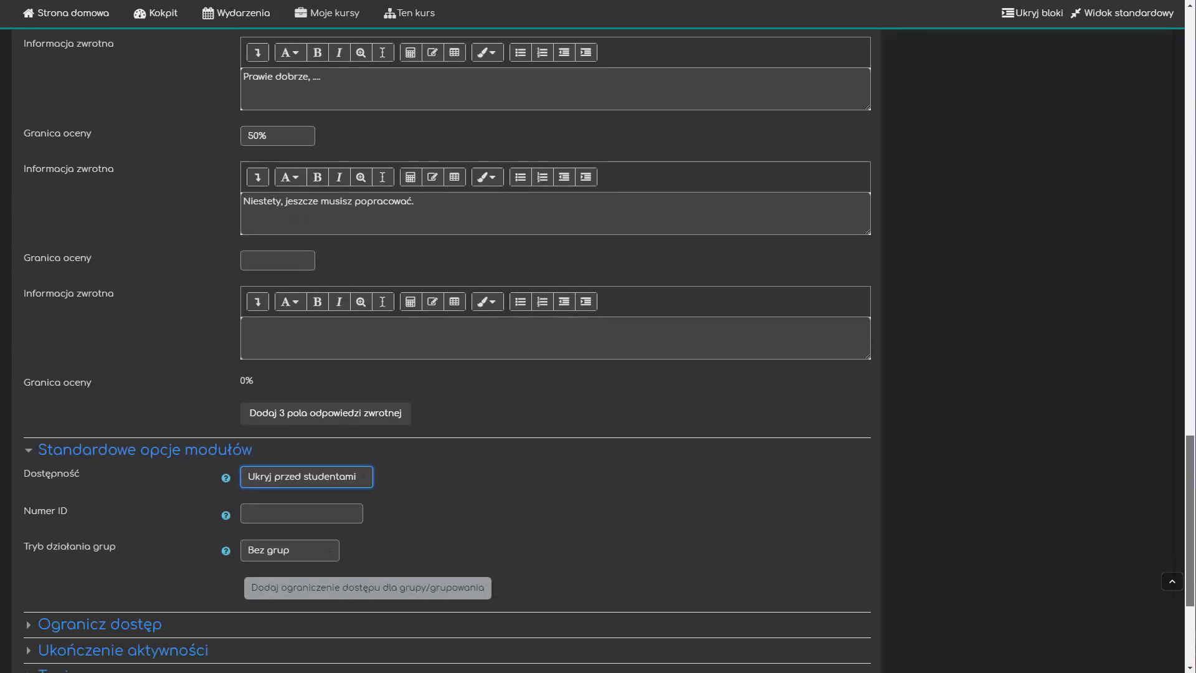
scroll(555, 336, down, 3)
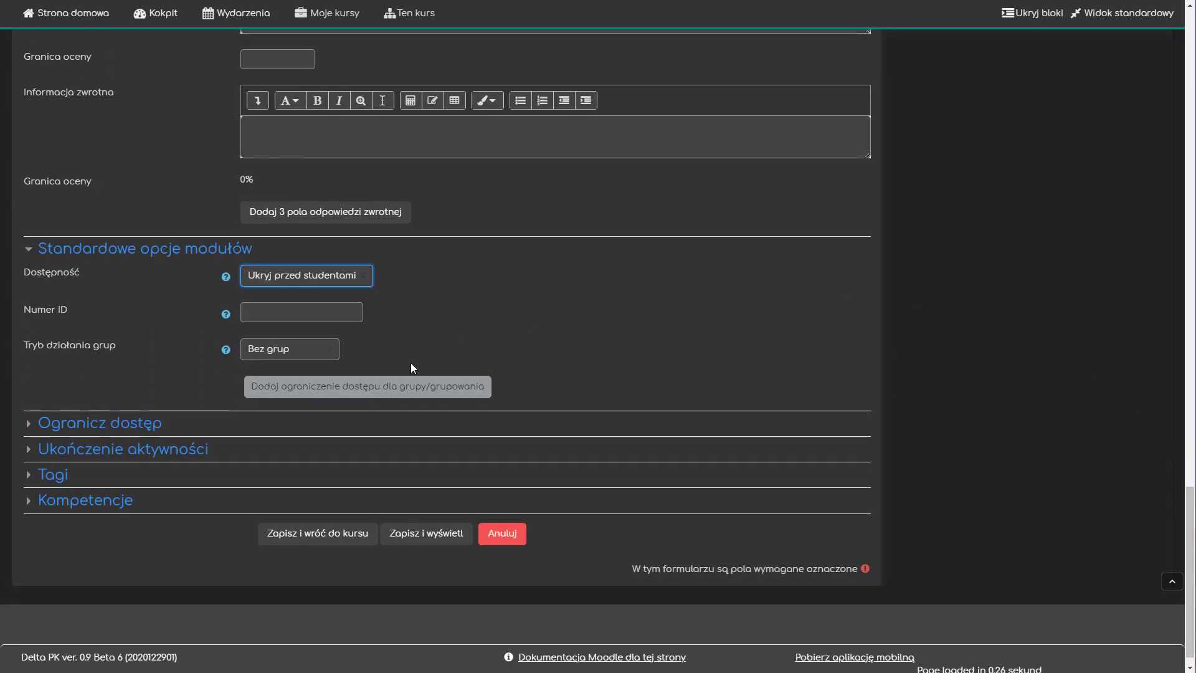
click(417, 539)
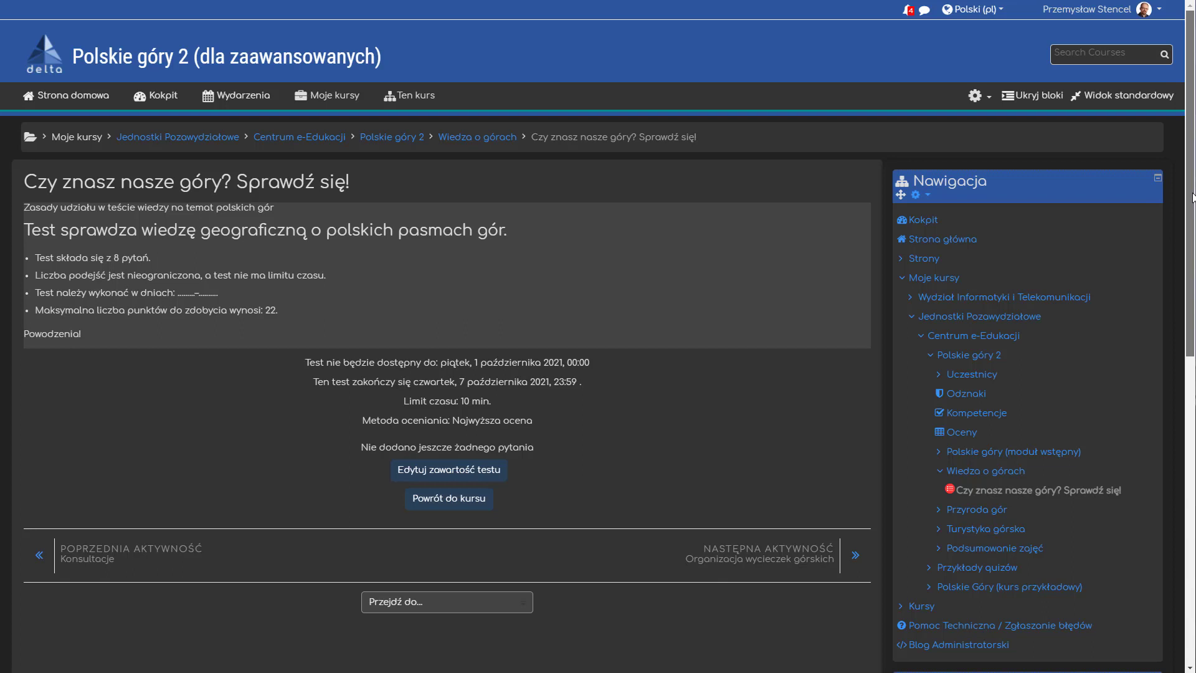
Look through the quiz's administration options and open Edytuj zawartość testu for the quiz Czy znasz nasze góry? Sprawdź się!
drag(1192, 198, 1193, 445)
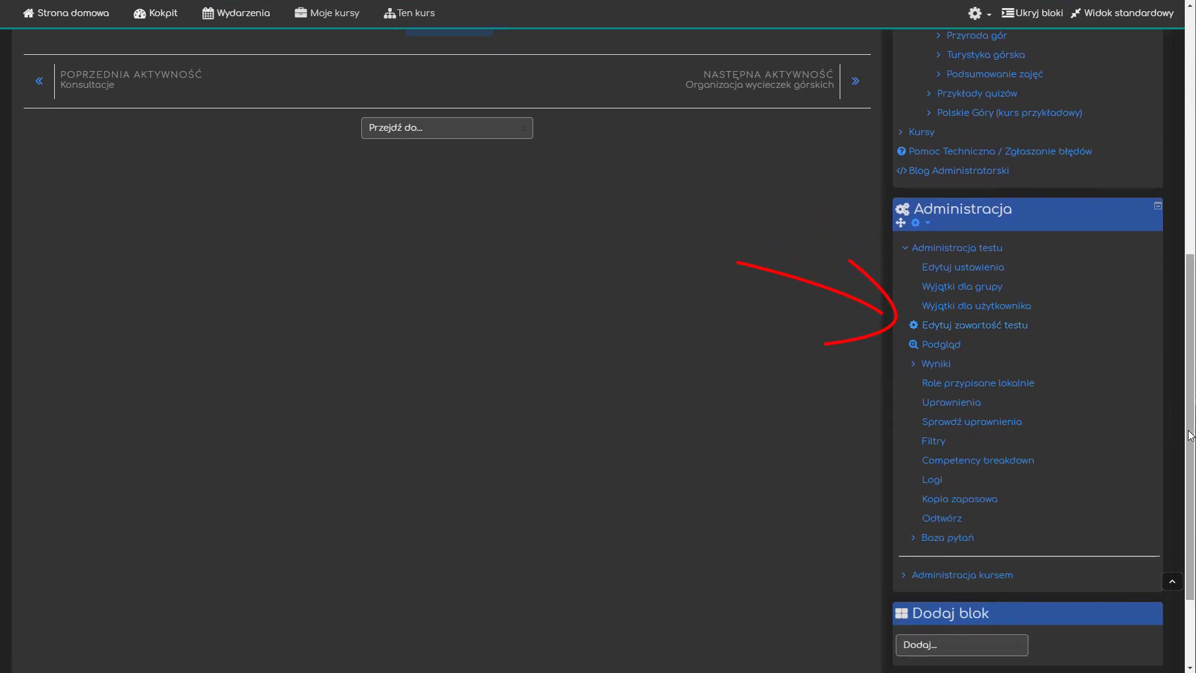
drag(1190, 439, 1192, 193)
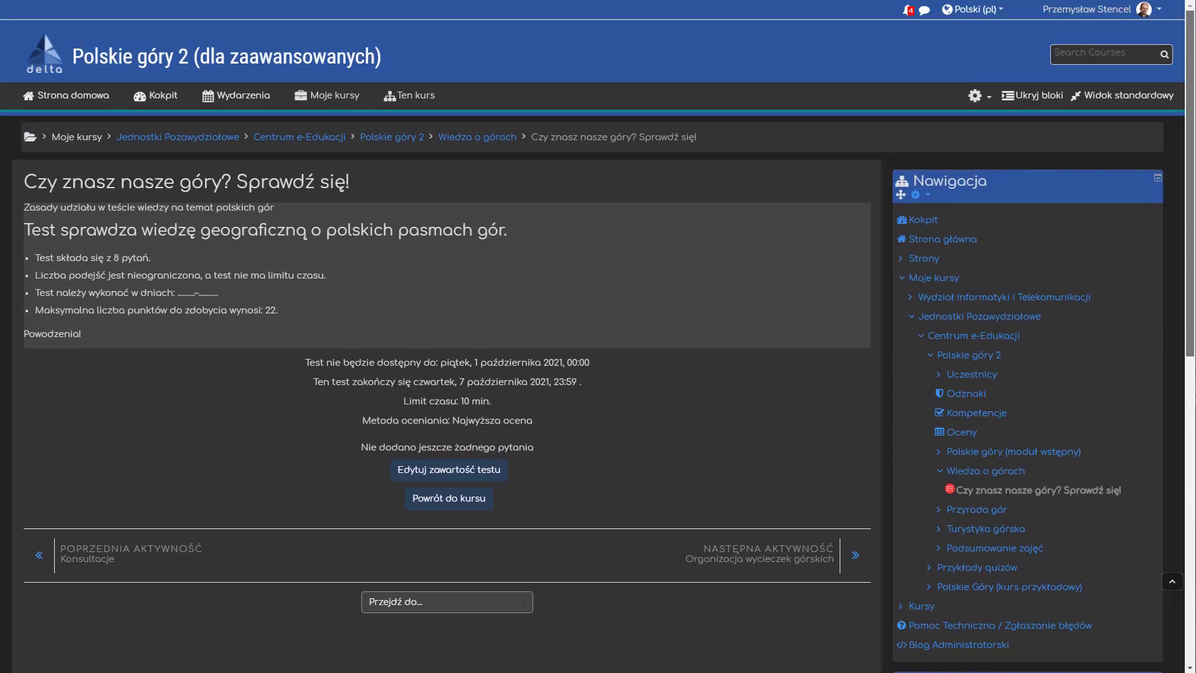
click(975, 97)
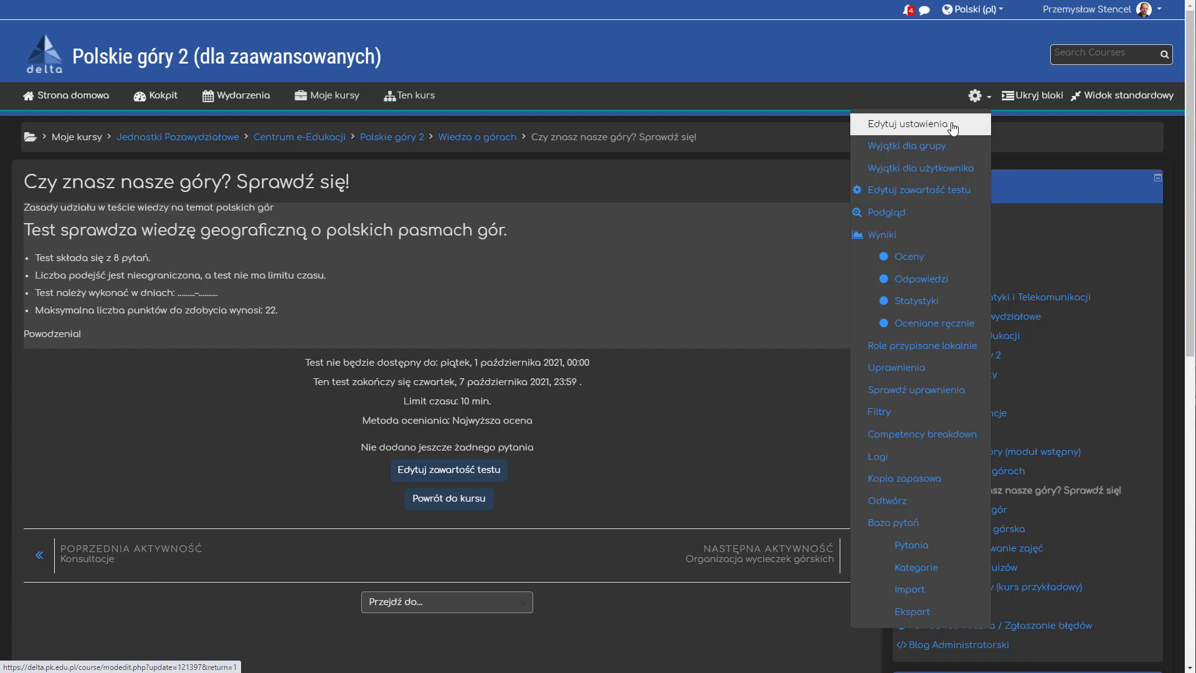
click(812, 173)
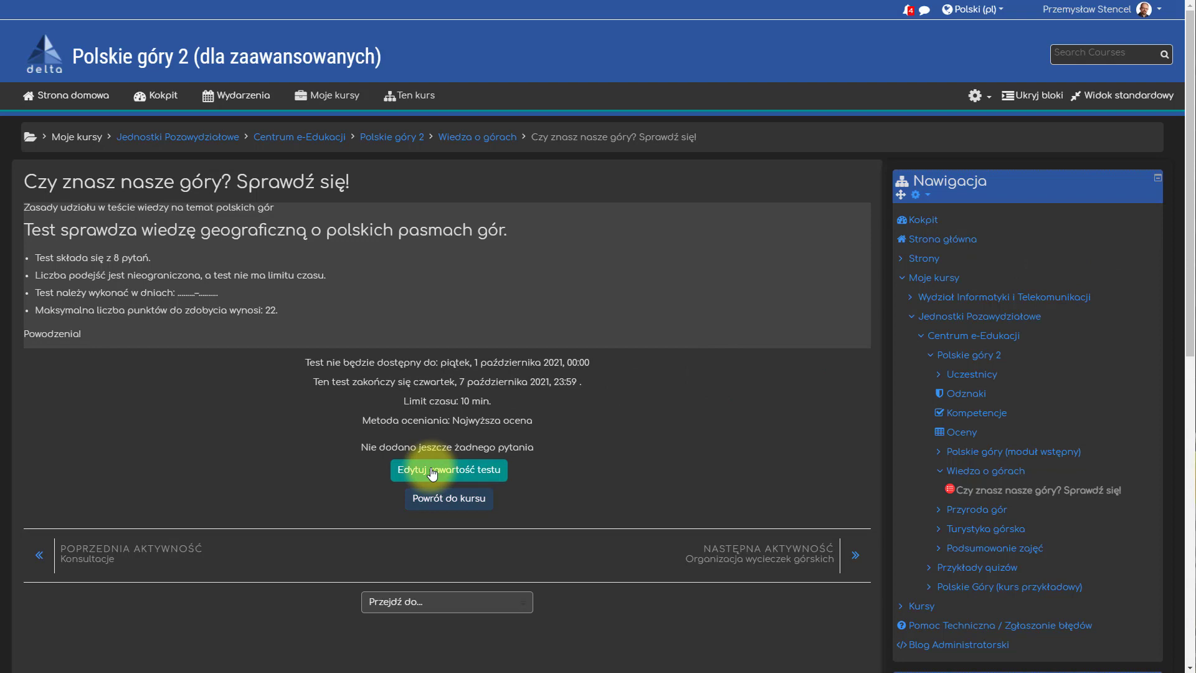
click(975, 95)
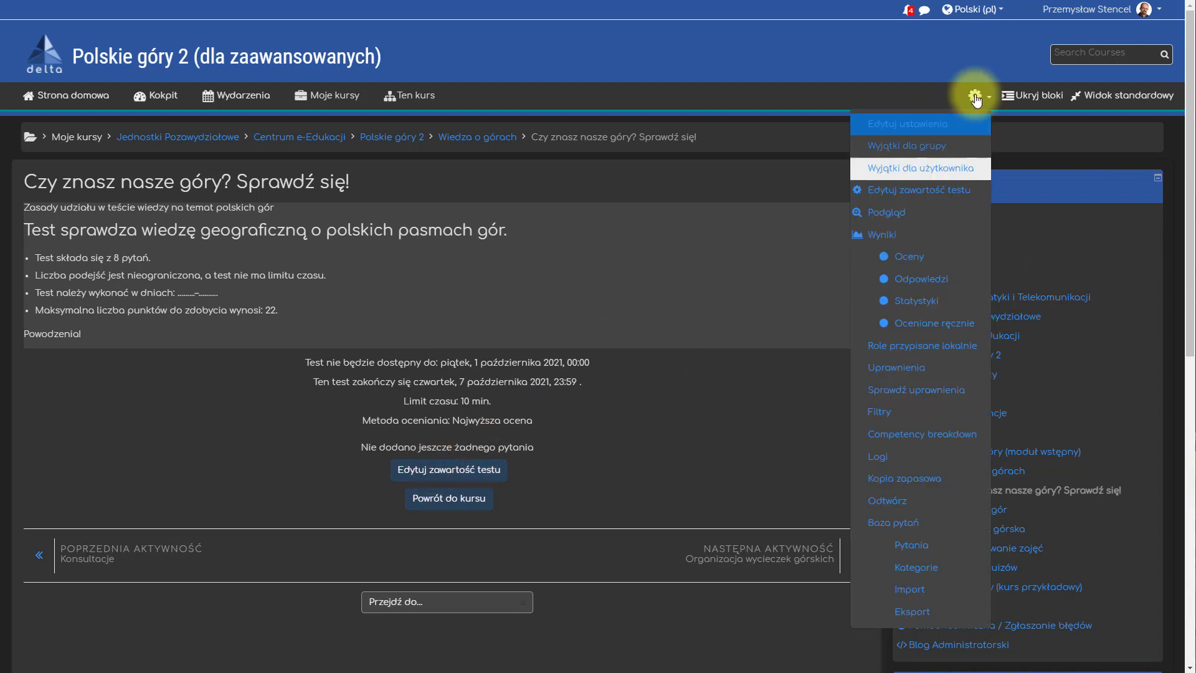
click(689, 260)
scroll(689, 261, down, 6)
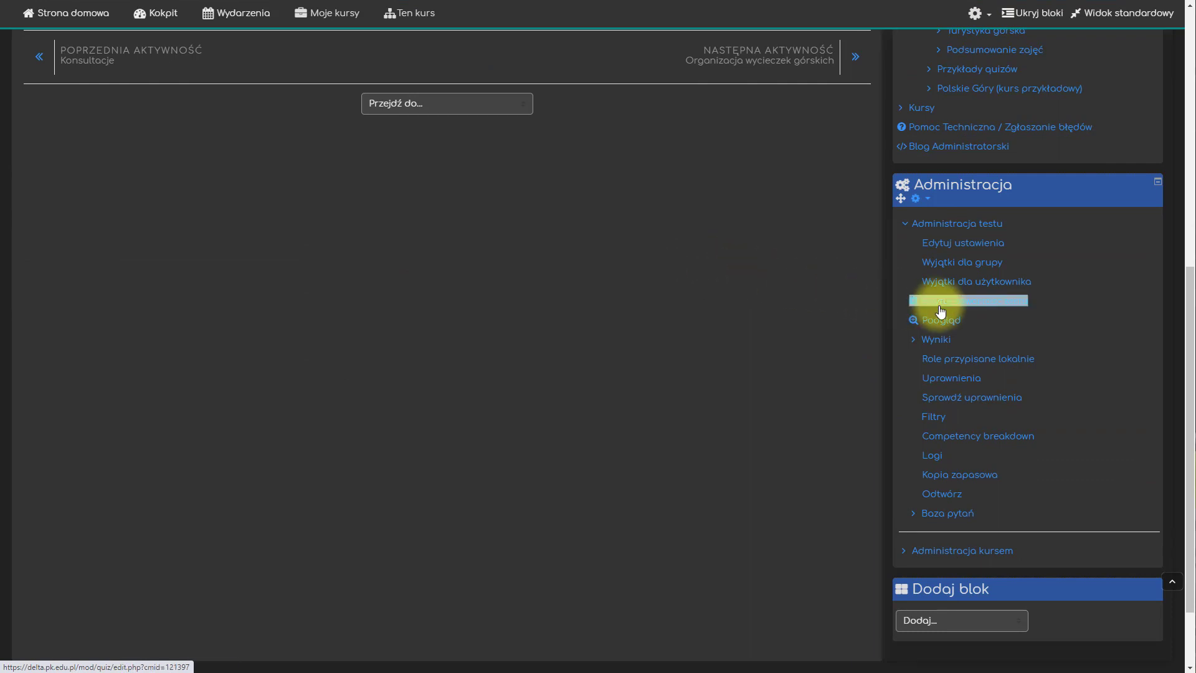
click(940, 305)
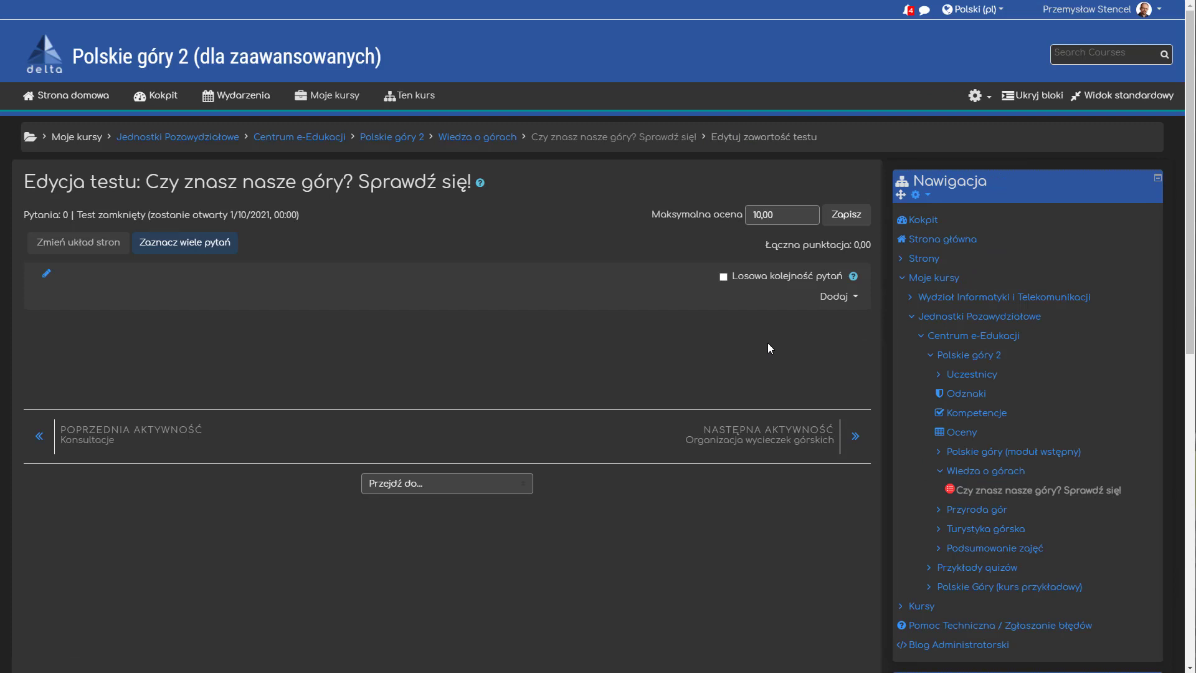
click(836, 298)
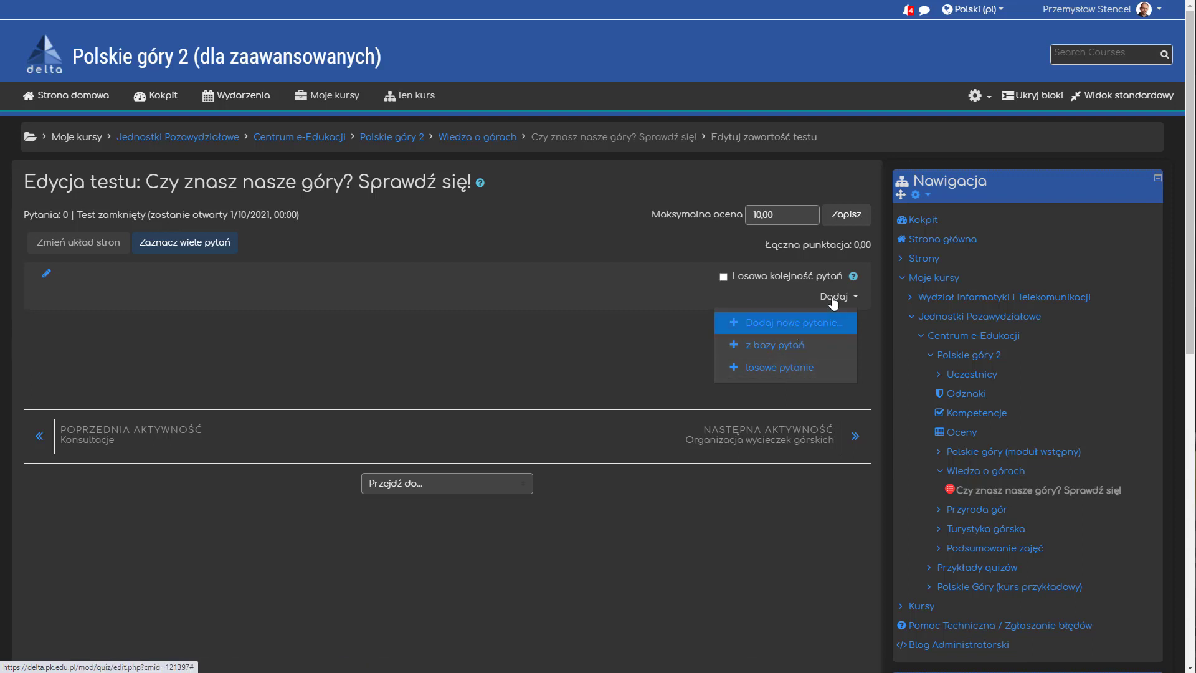
click(783, 326)
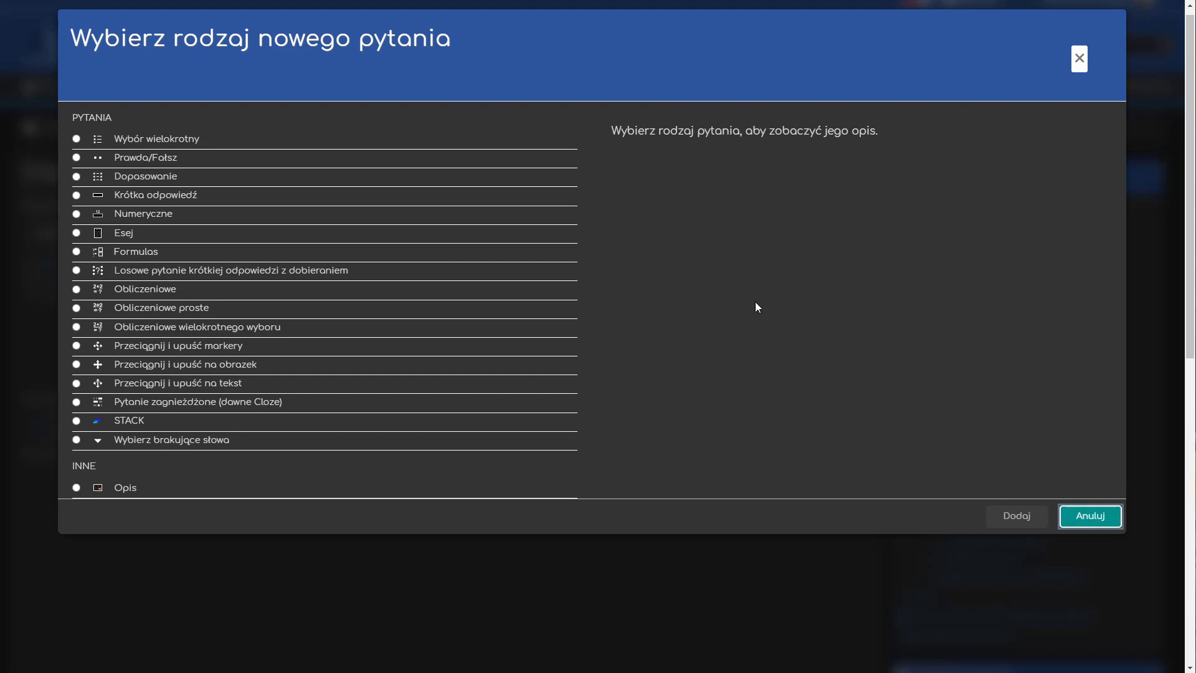
click(128, 142)
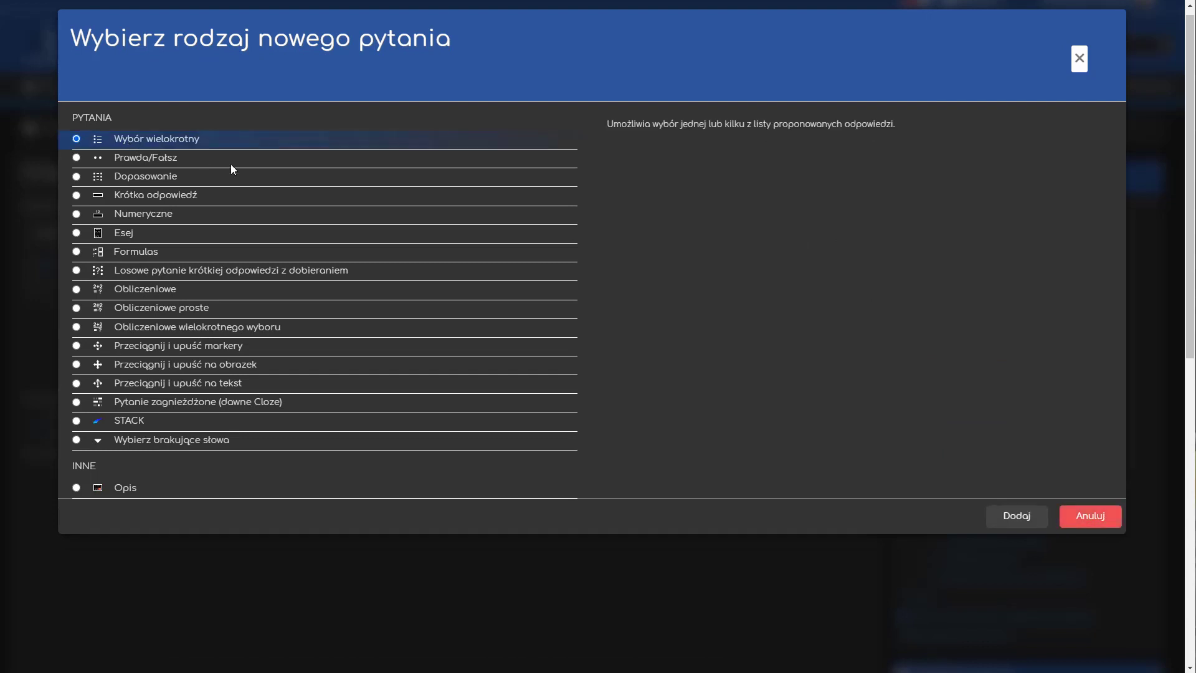
click(1022, 520)
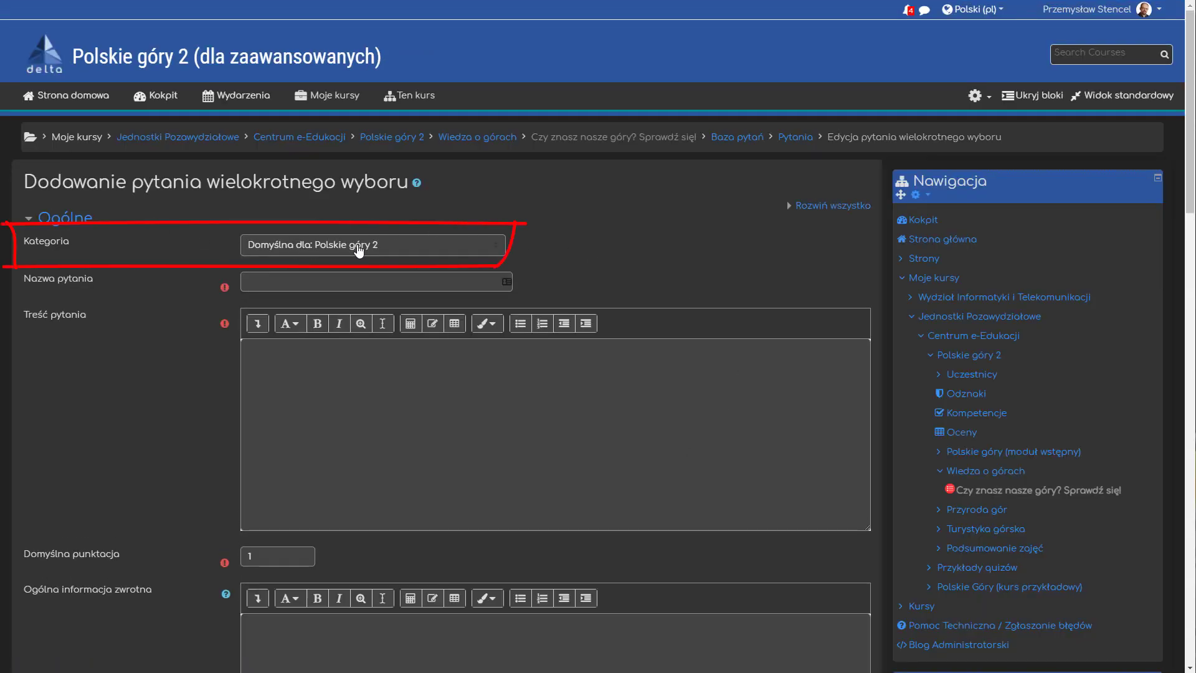
click(360, 248)
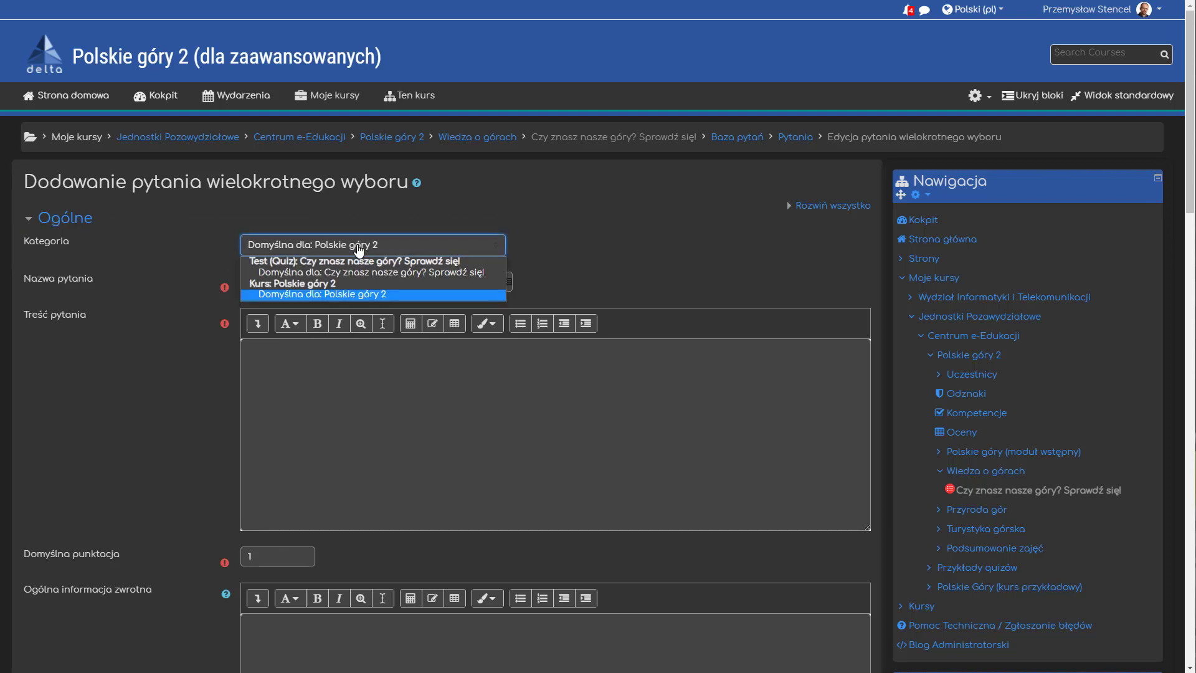
click(327, 295)
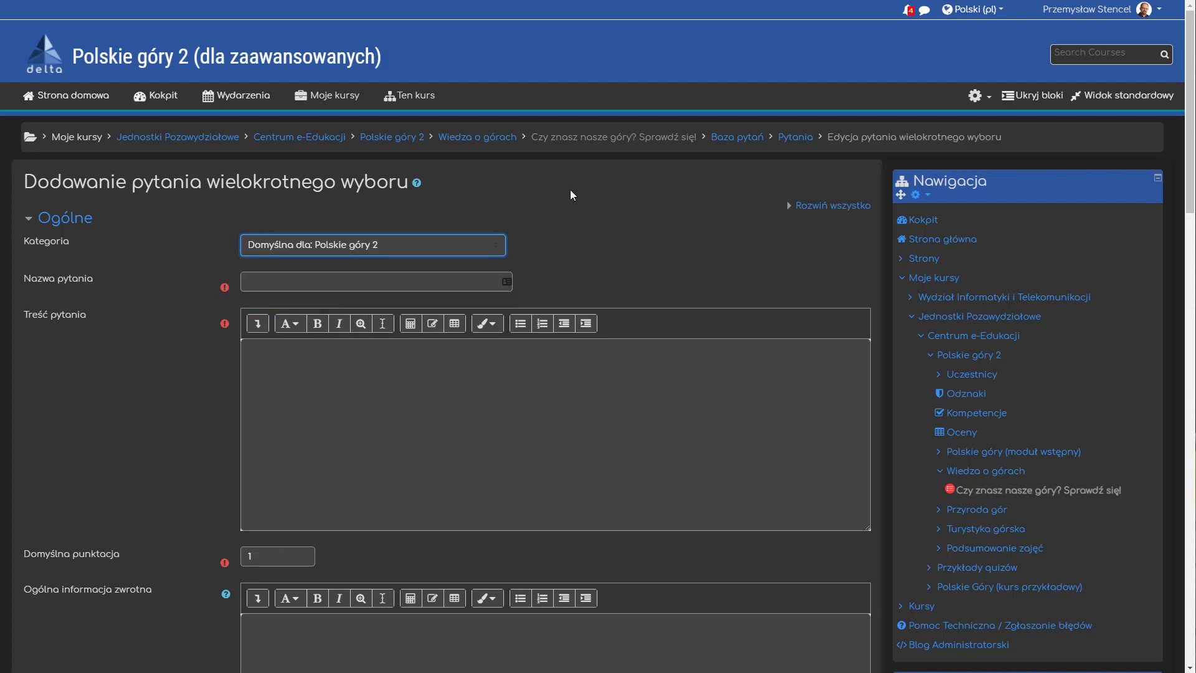
scroll(530, 286, down, 1)
scroll(529, 286, down, 20)
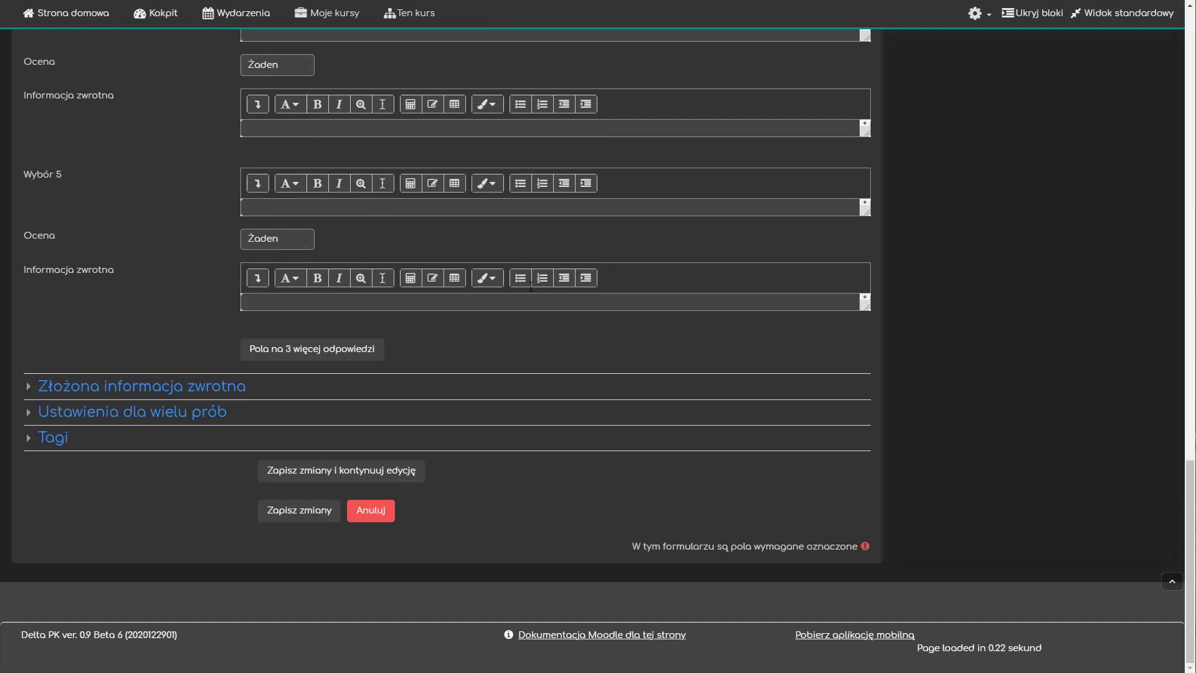
click(370, 515)
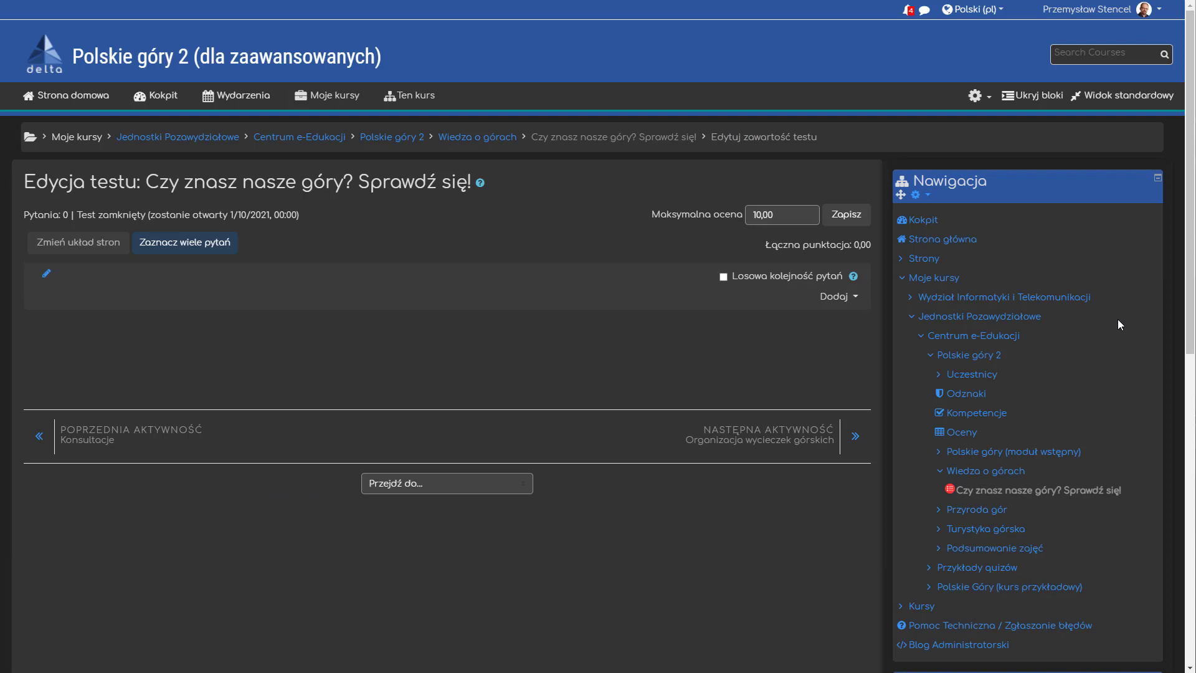
click(833, 299)
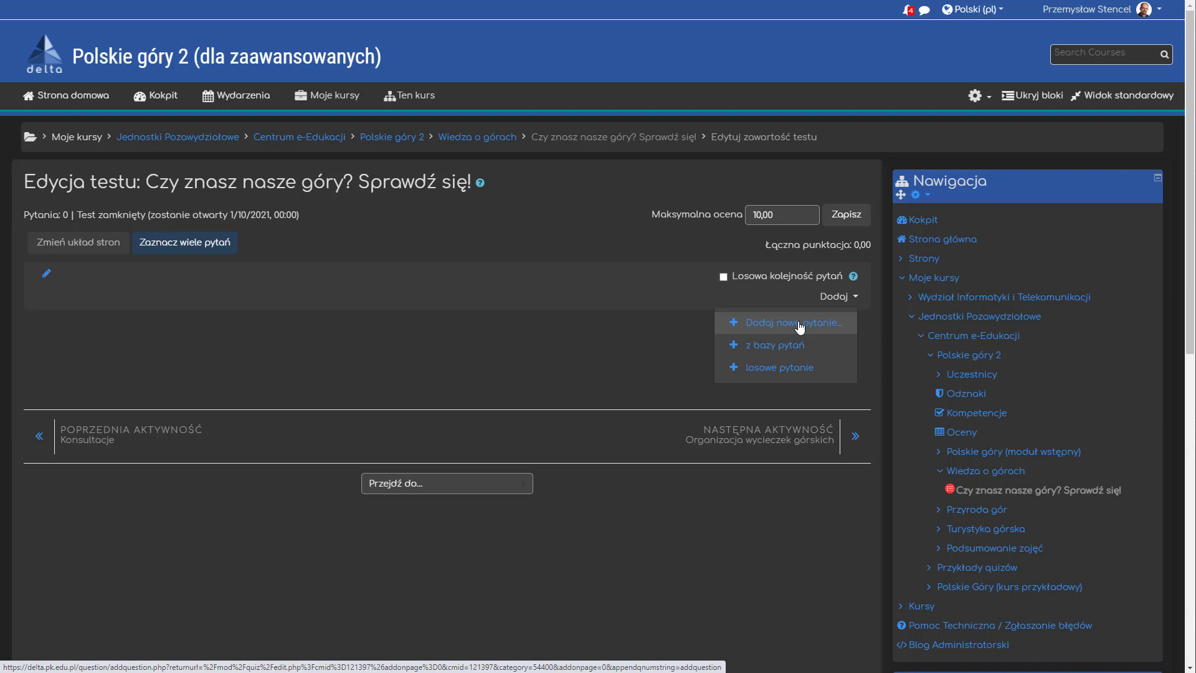
click(800, 327)
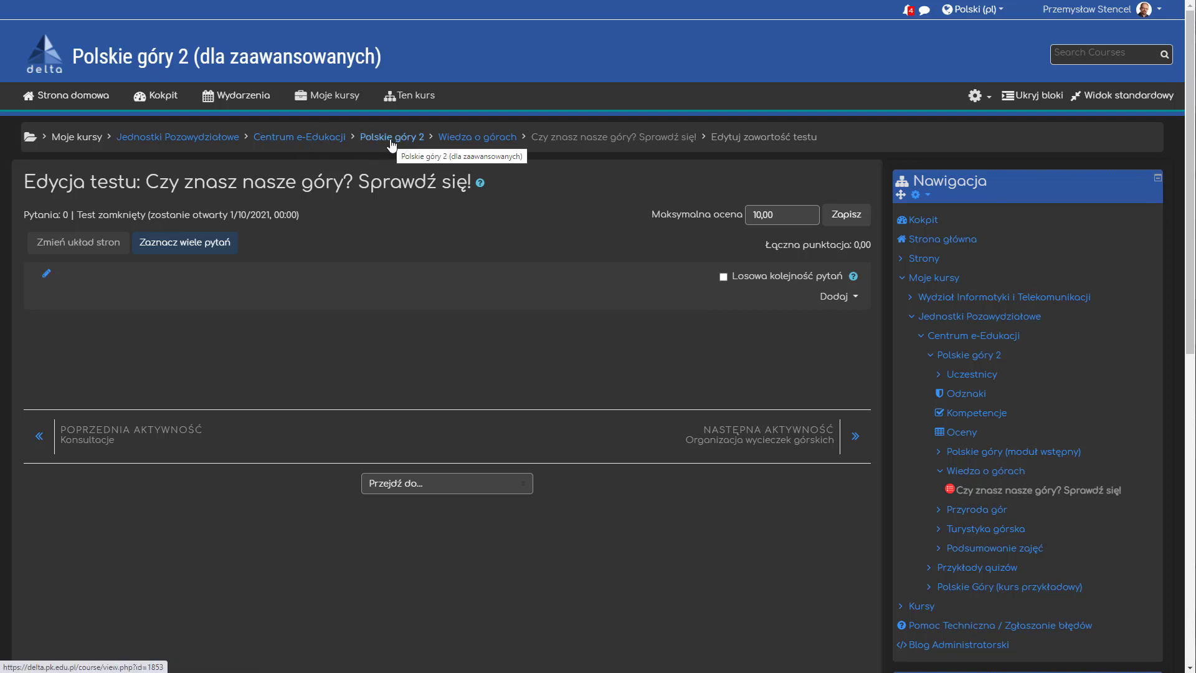
Return to the Polskie góry 2 course and open the Pytania page of its question bank through the course administration.
click(392, 137)
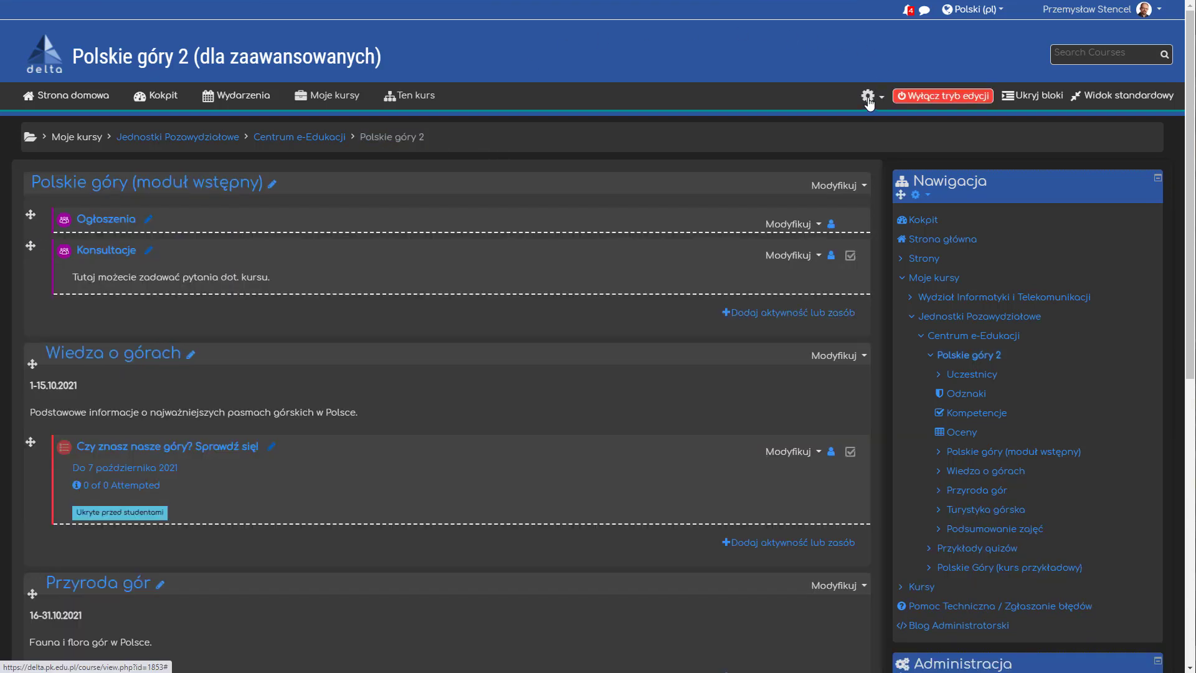
click(867, 98)
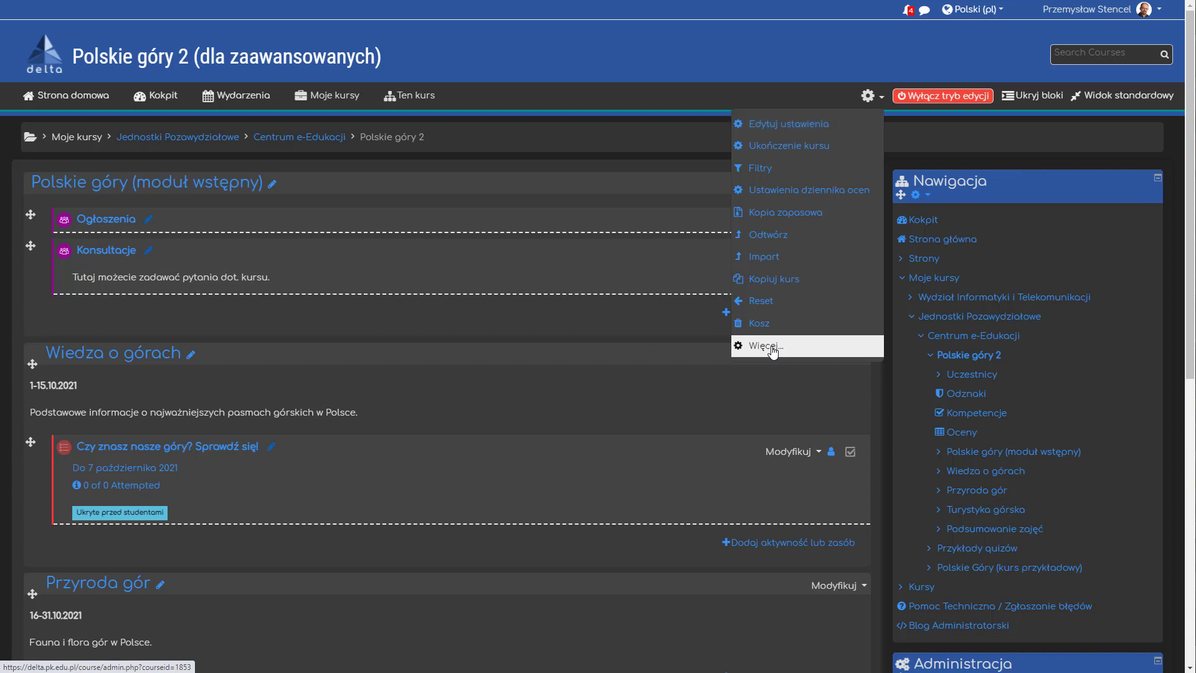
click(767, 346)
scroll(170, 270, down, 3)
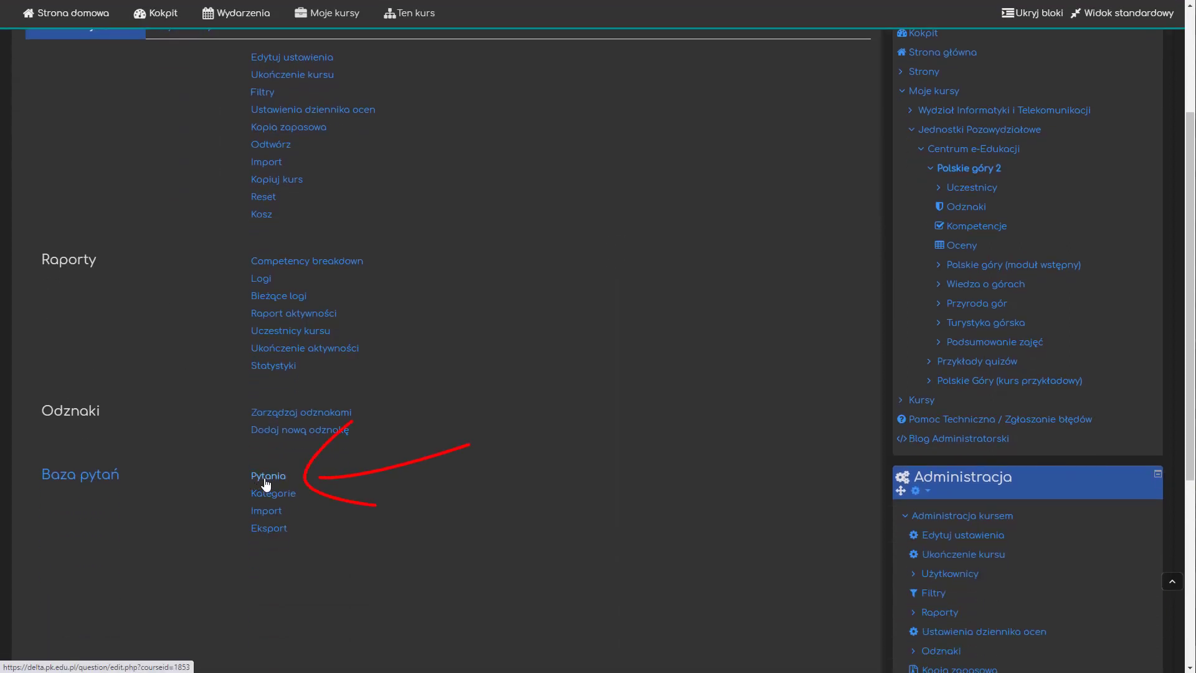
scroll(664, 350, down, 5)
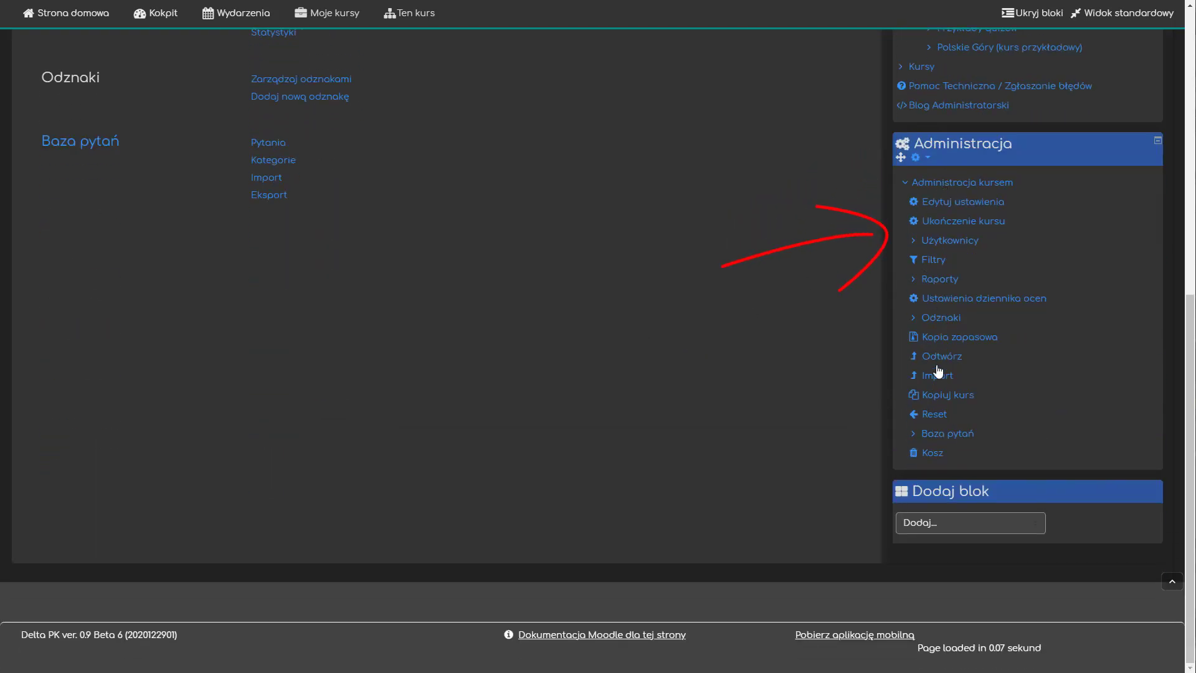
click(948, 434)
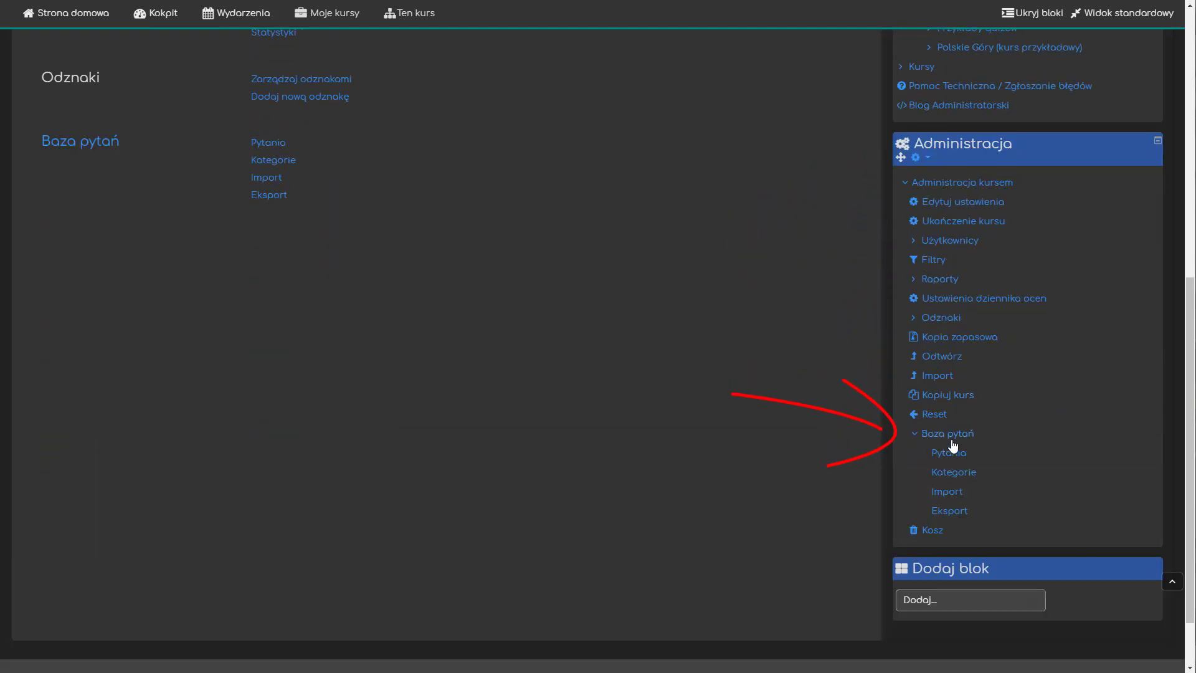
click(951, 437)
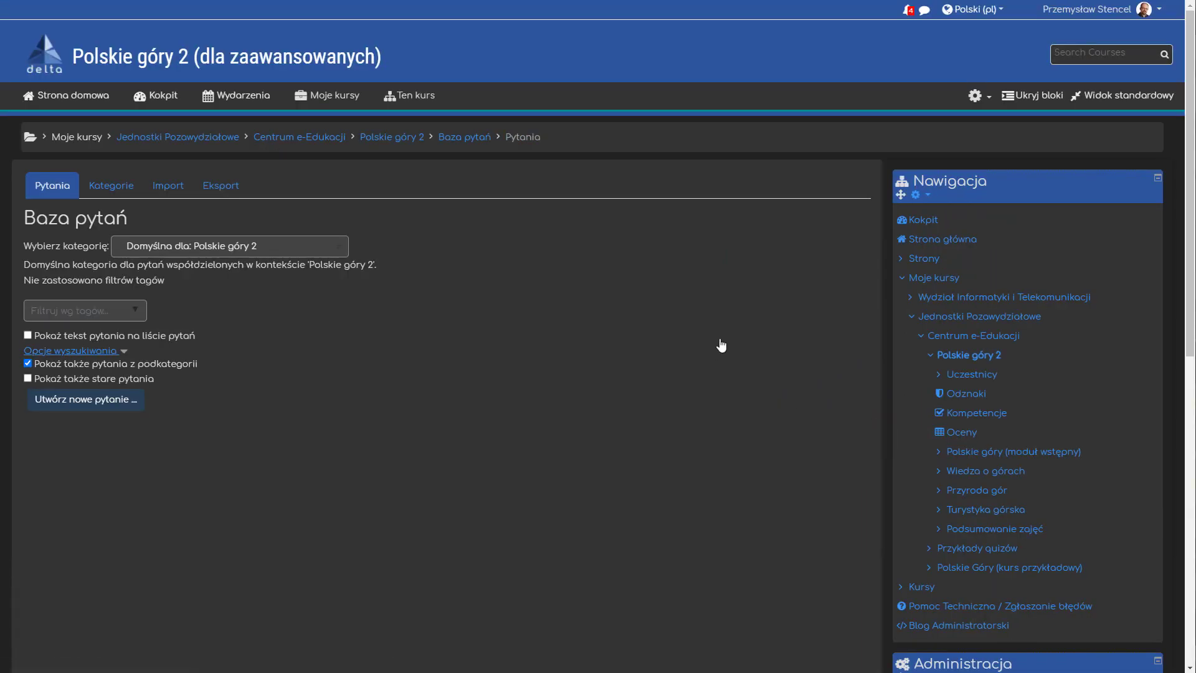